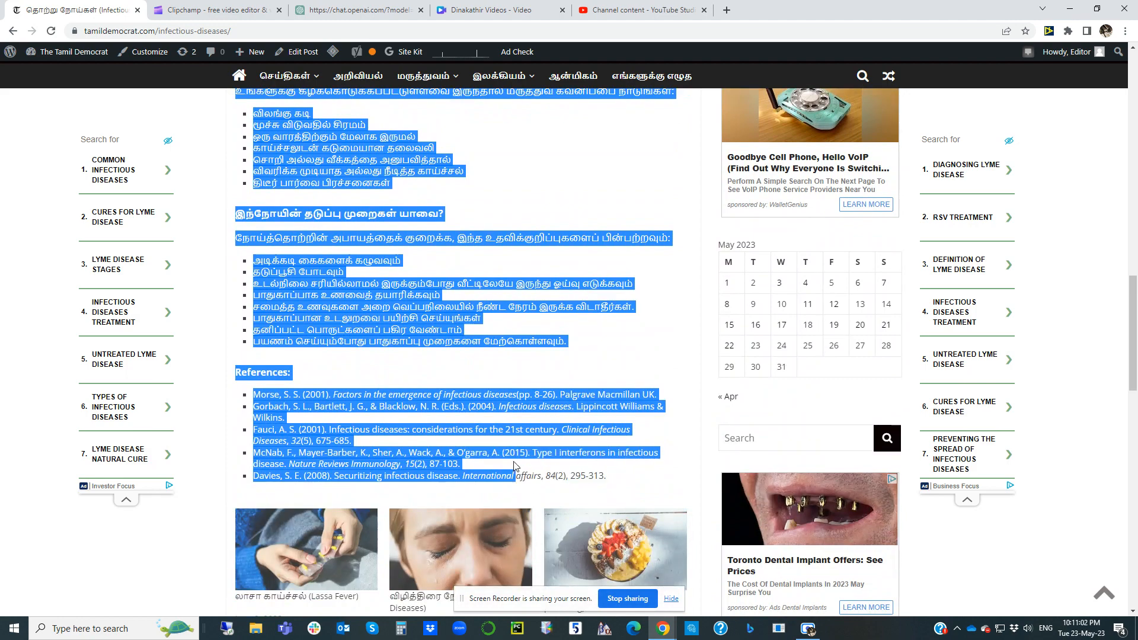
Step: Copy the selected infectious diseases article text, ending with the prevention tips and leaving out the references
right_click(346, 290)
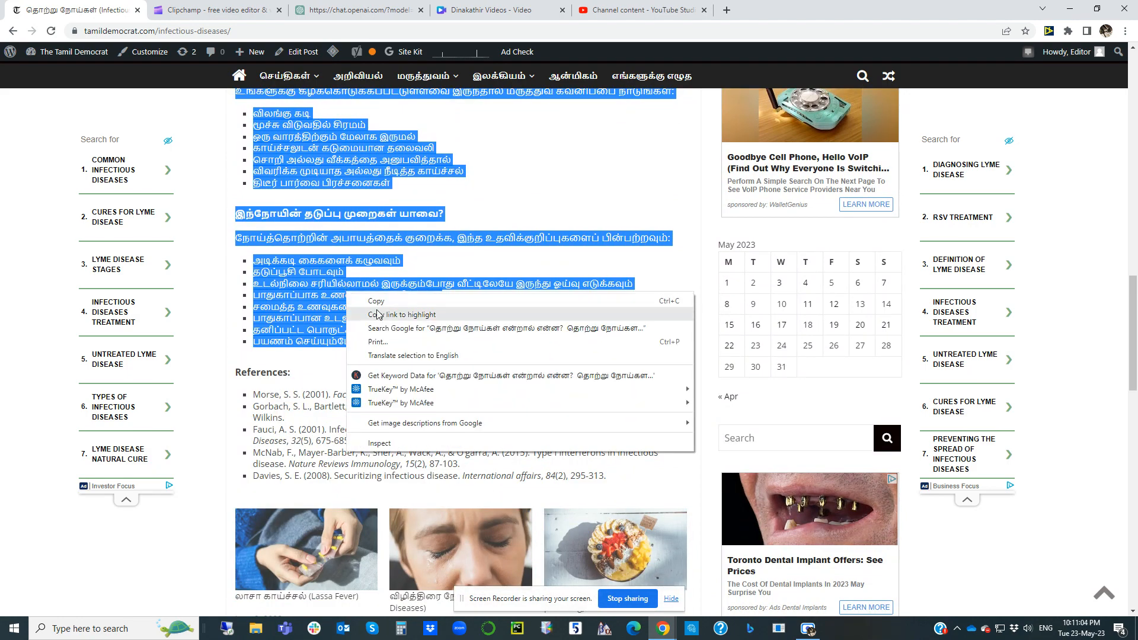
left_click(363, 303)
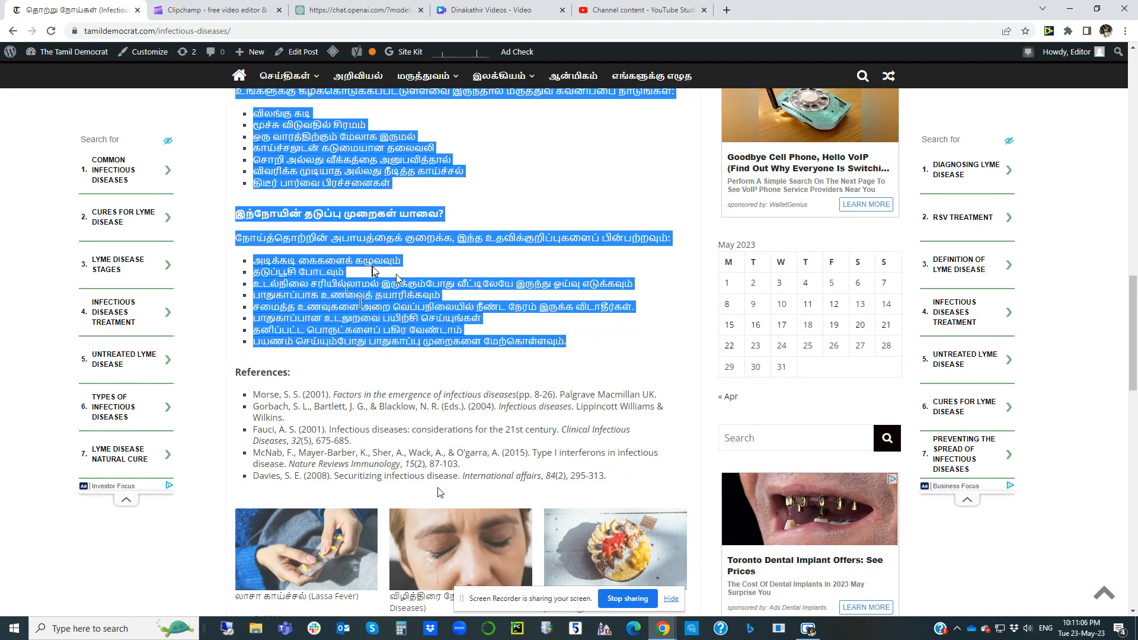
scroll(372, 267, "up", 19)
scroll(372, 267, "down", 7)
left_click(372, 269)
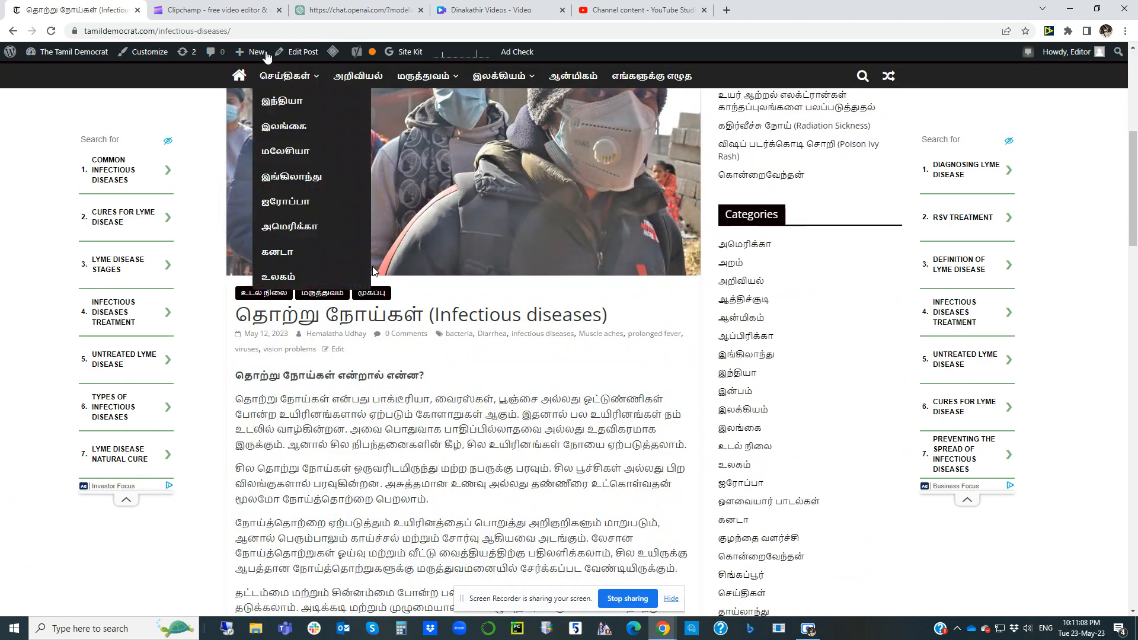
Step: Switch to Clipchamp, open its text-to-speech tool and choose Tamil (India) as the language
left_click(228, 12)
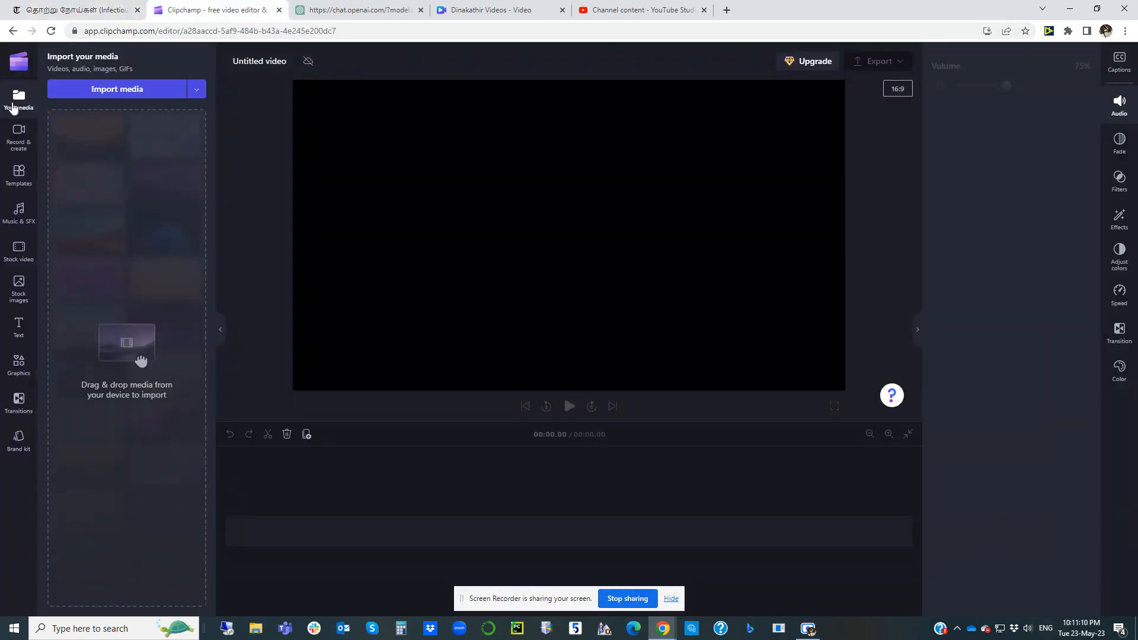
left_click(103, 37)
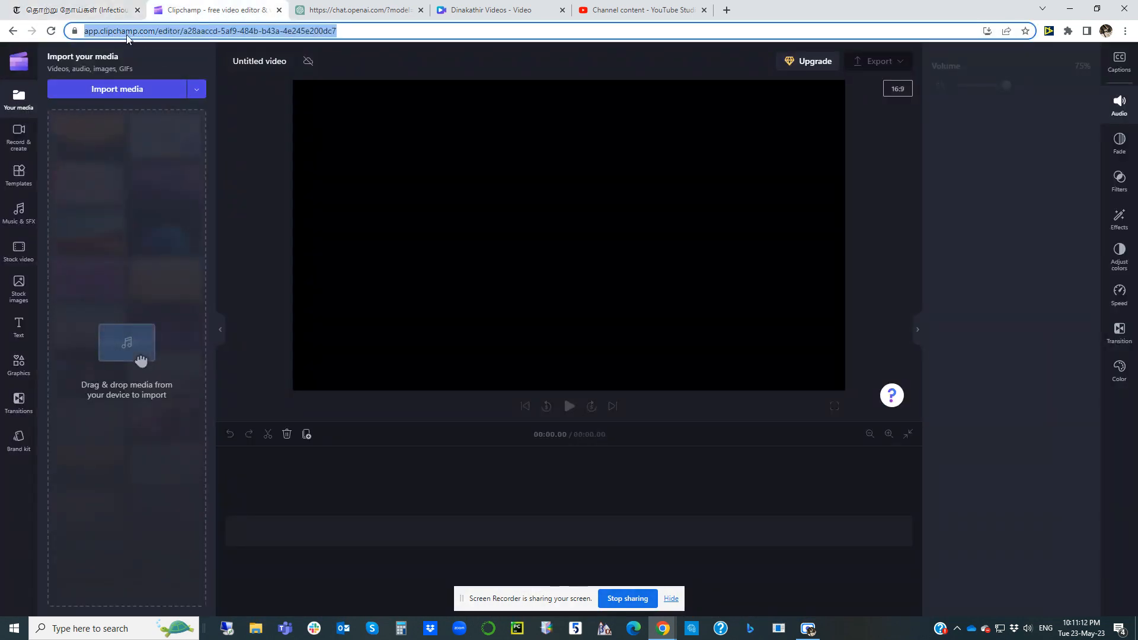
left_click(21, 110)
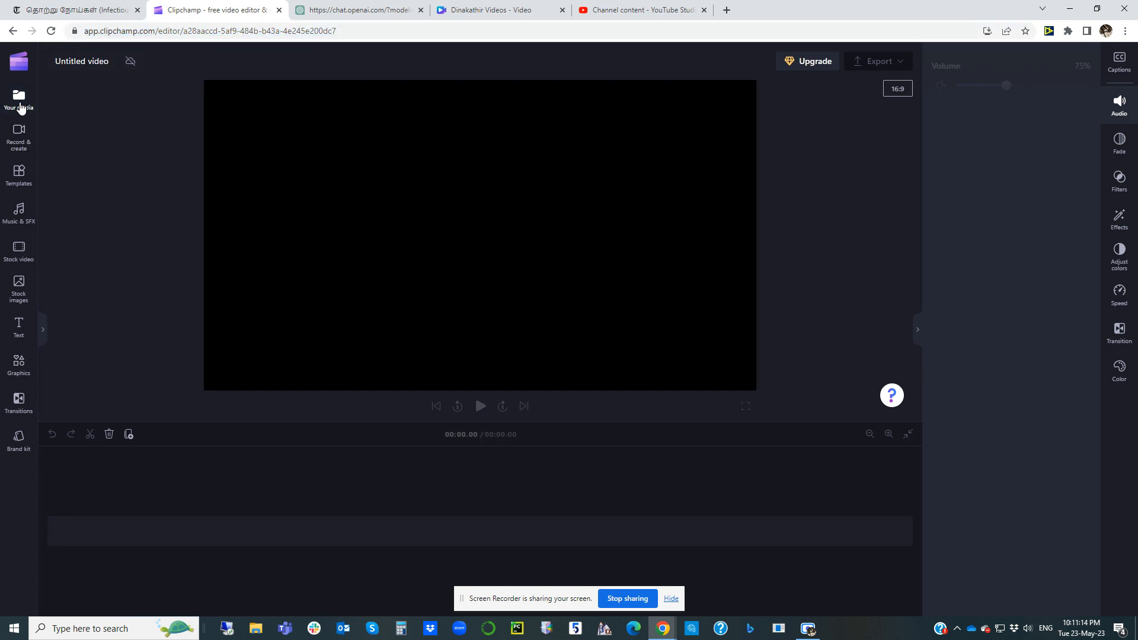
left_click(19, 108)
left_click(19, 141)
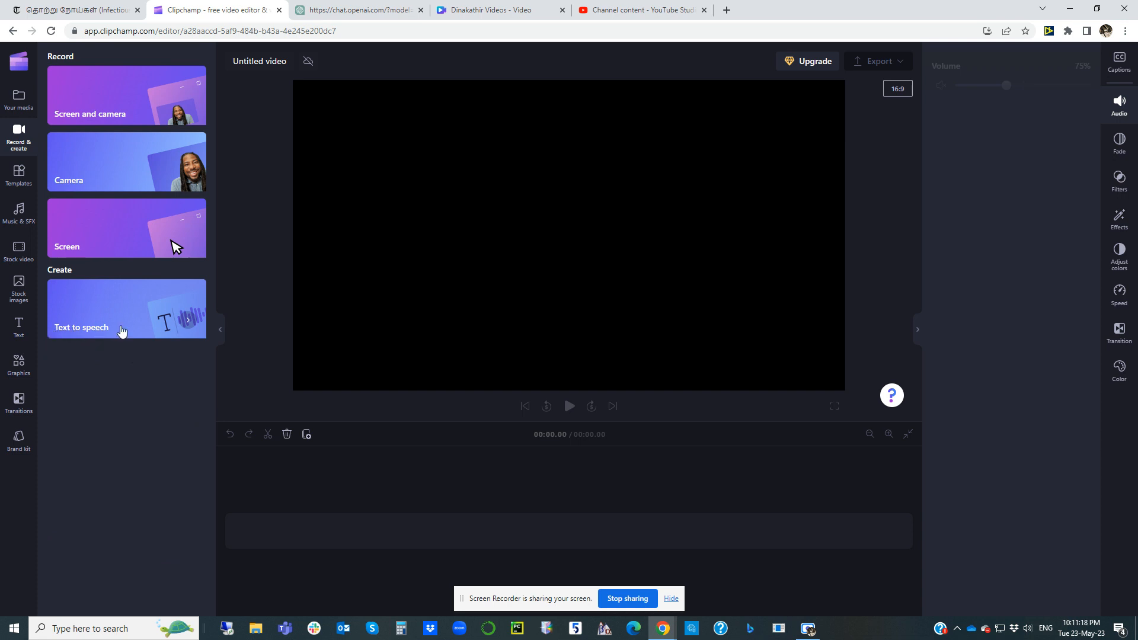
left_click(139, 324)
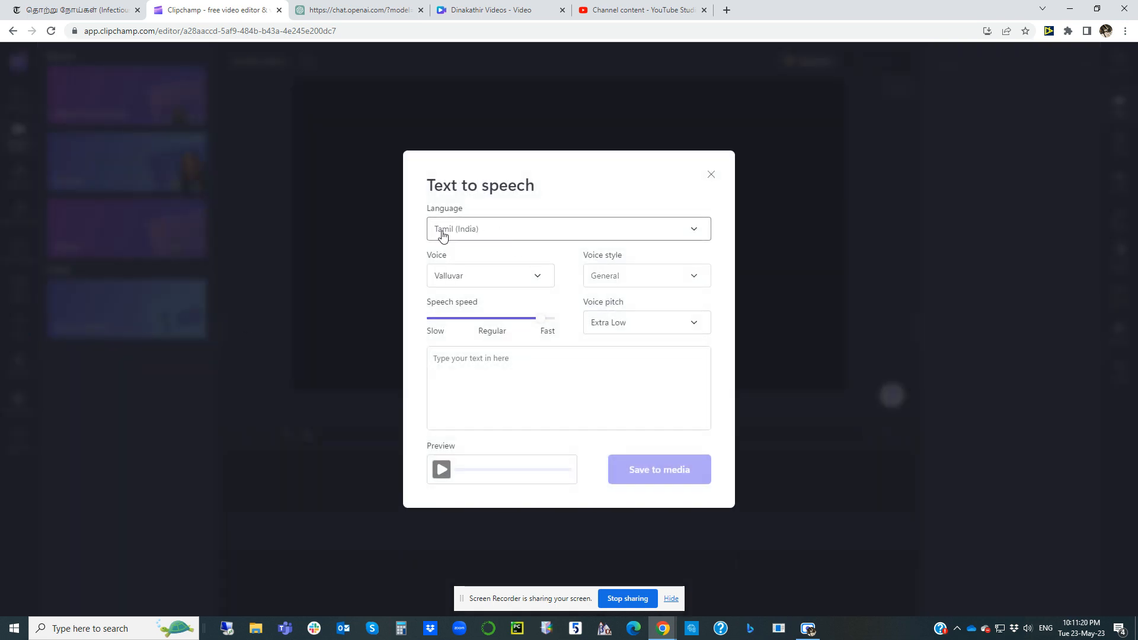
left_click(465, 233)
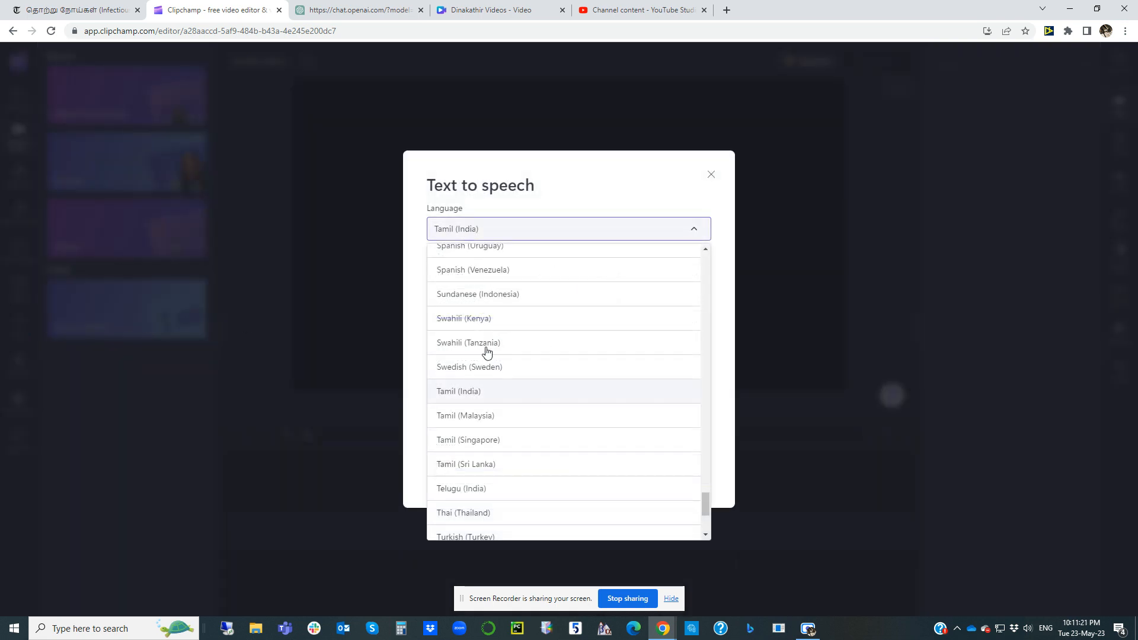
left_click(466, 394)
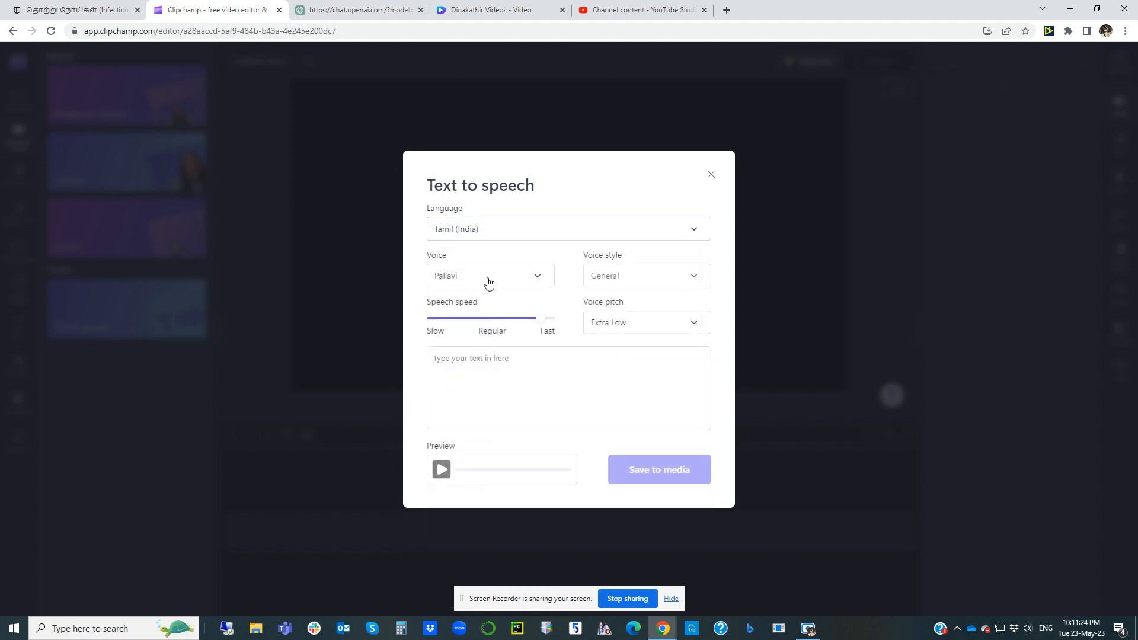
Step: Try the Pallavi voice with a High voice pitch for the speech
left_click(488, 281)
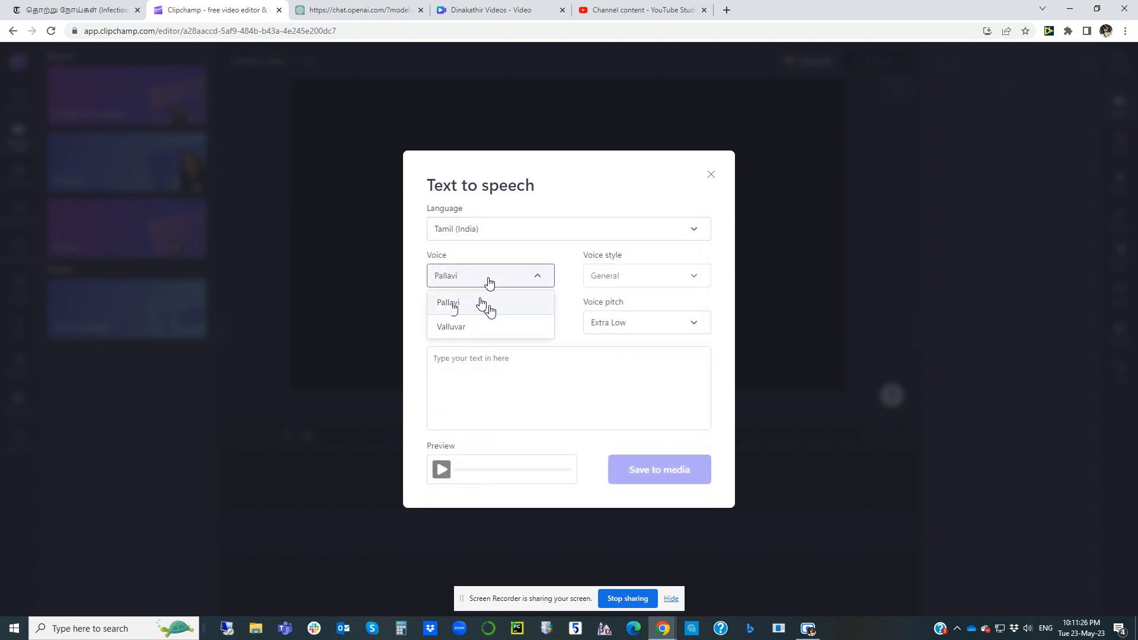
left_click(483, 305)
left_click(623, 324)
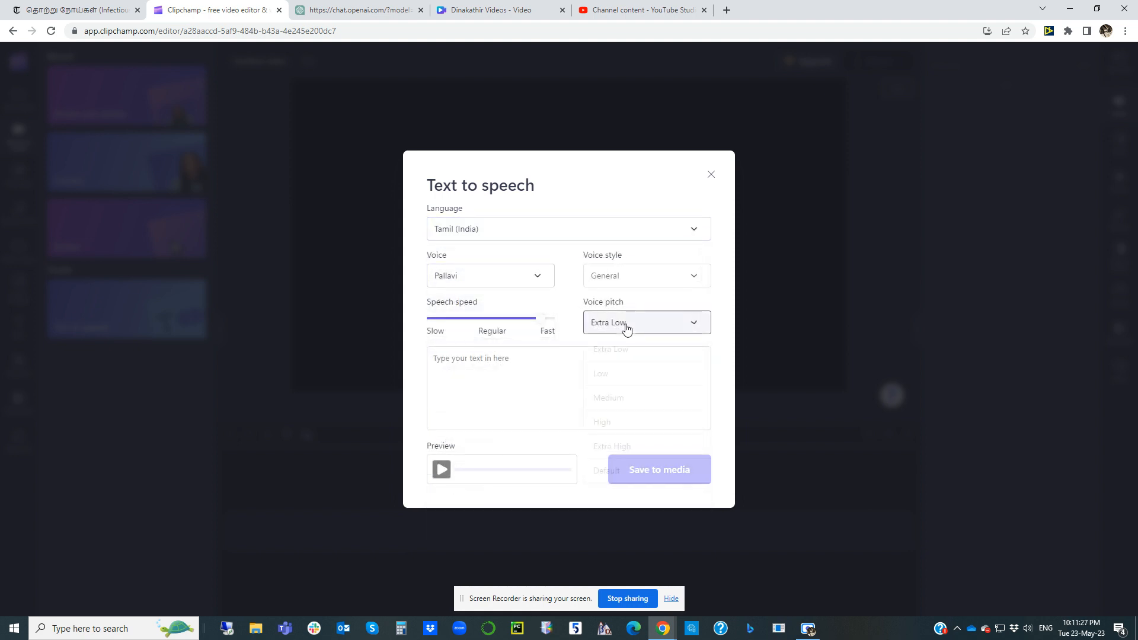
left_click(616, 425)
Step: Set the speech to the Valluvar voice with Extra Low pitch and a speed close to Fast
left_click(475, 279)
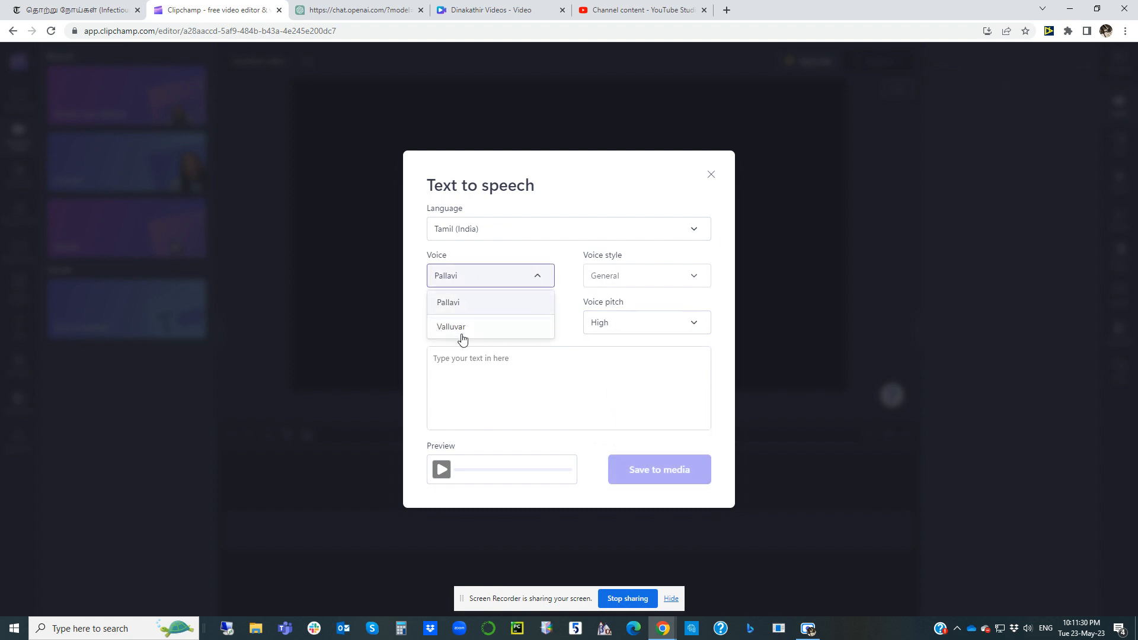
left_click(481, 329)
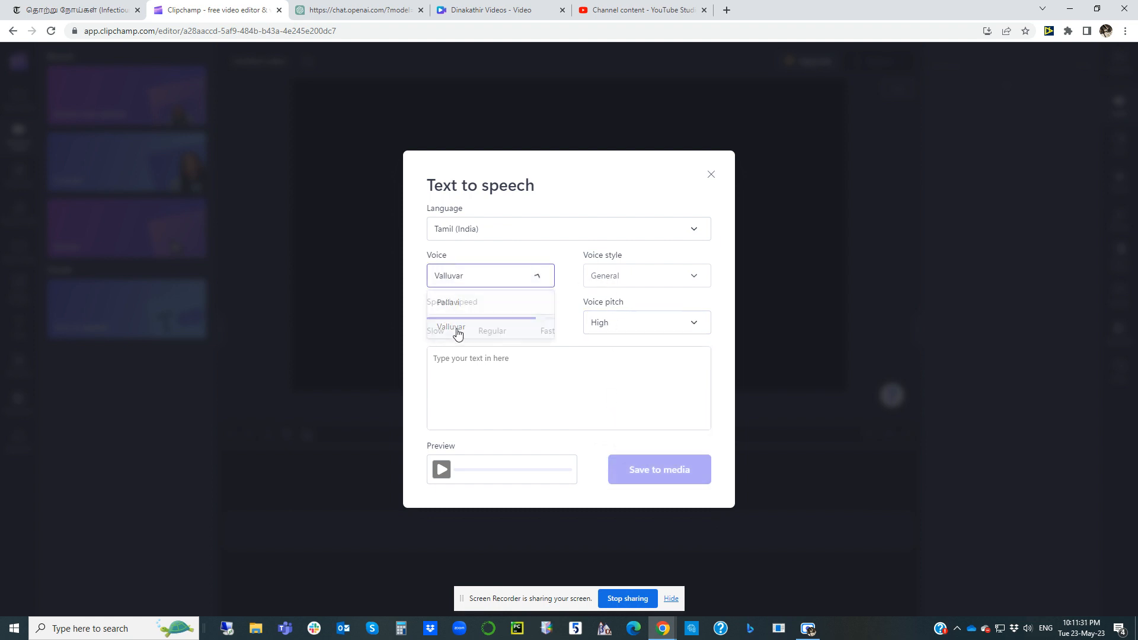
left_click(605, 322)
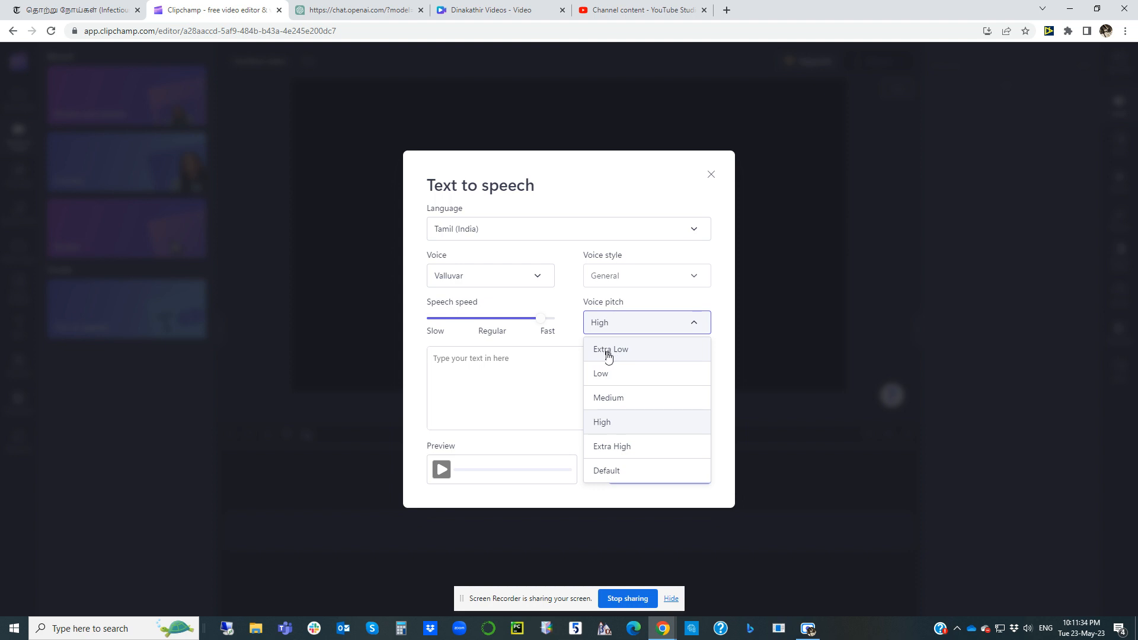
left_click(608, 355)
mouse_move(539, 318)
left_mouse_down()
mouse_move(432, 321)
mouse_move(542, 328)
left_mouse_up()
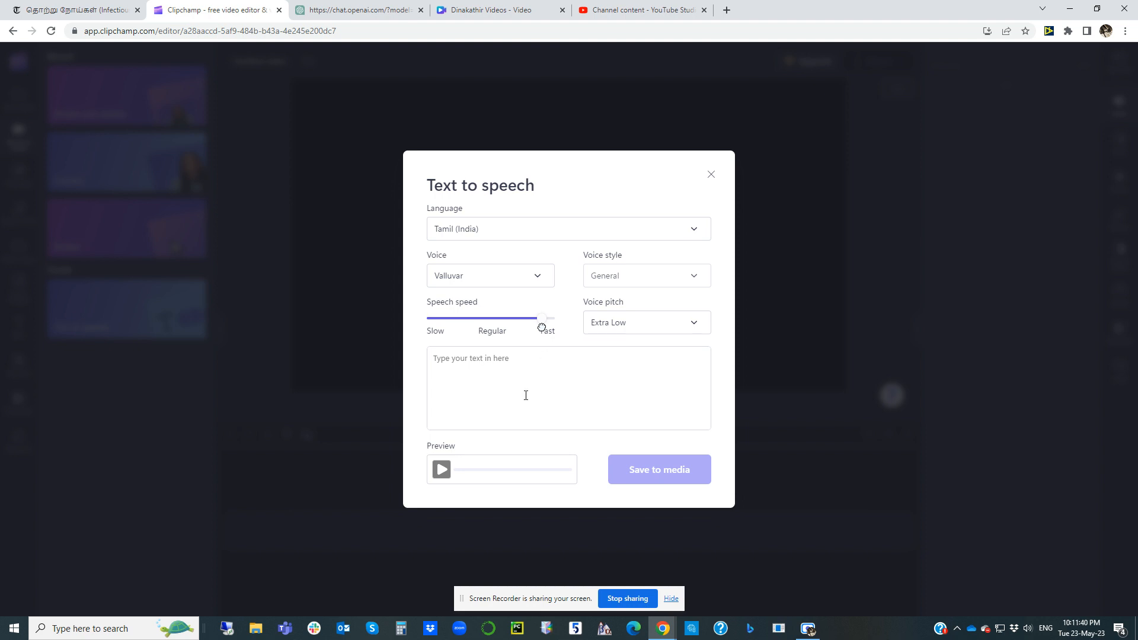
Step: Paste the copied Tamil article as the speech text and save the generated audio to the media library
key("ctrl+v")
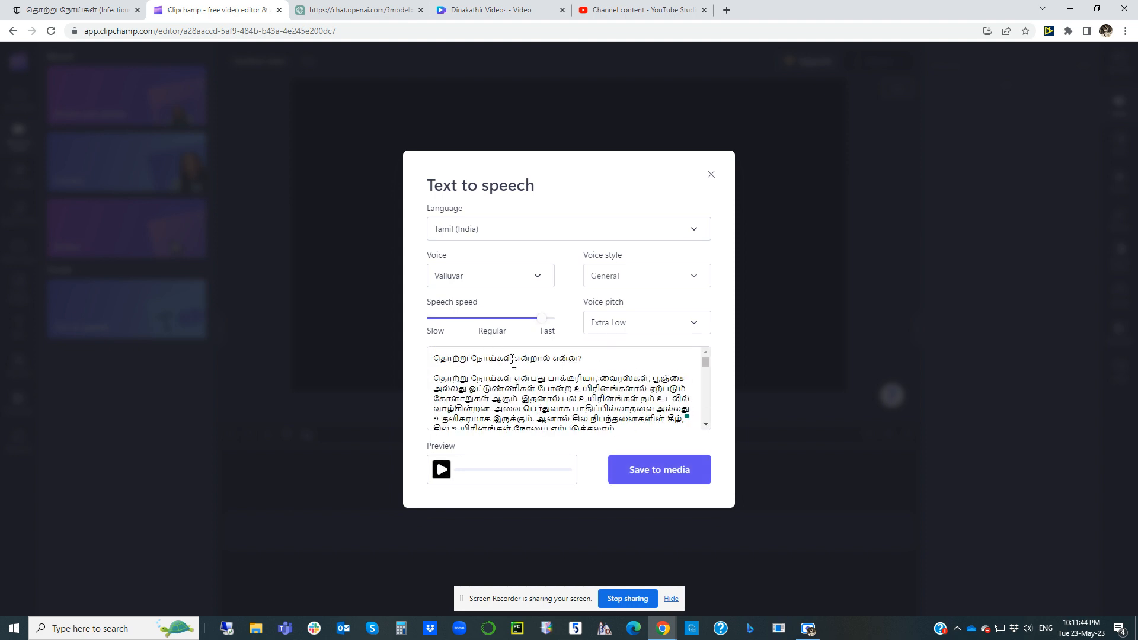
left_click(664, 472)
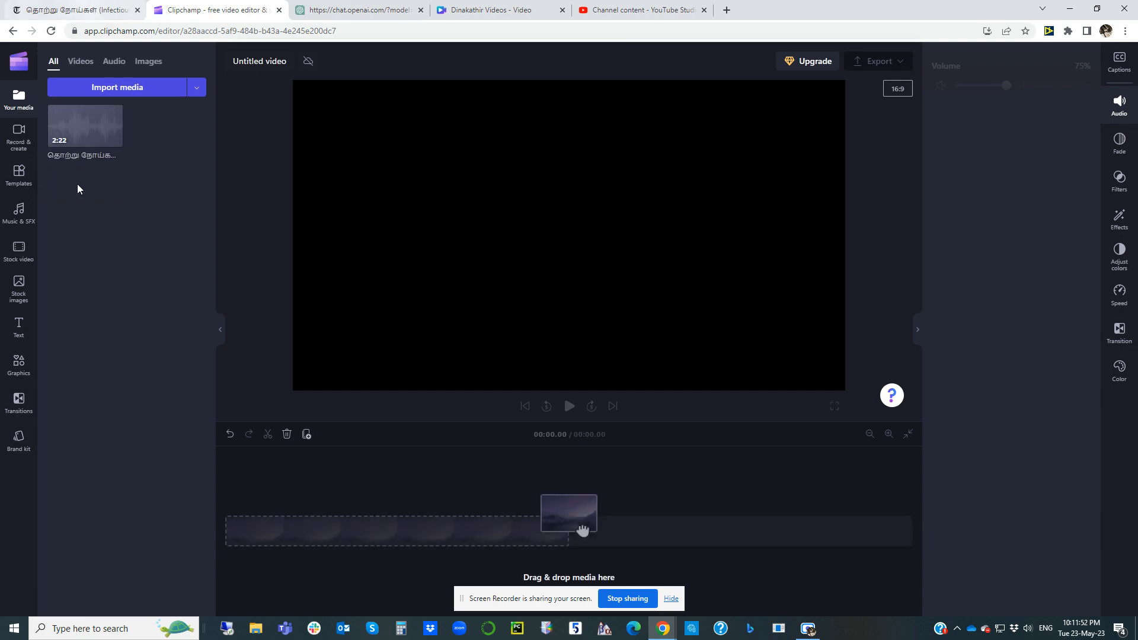
Step: Return to the Tamil article and copy its first section, from the opening question heading through the paragraph before the symptoms heading
left_click(77, 9)
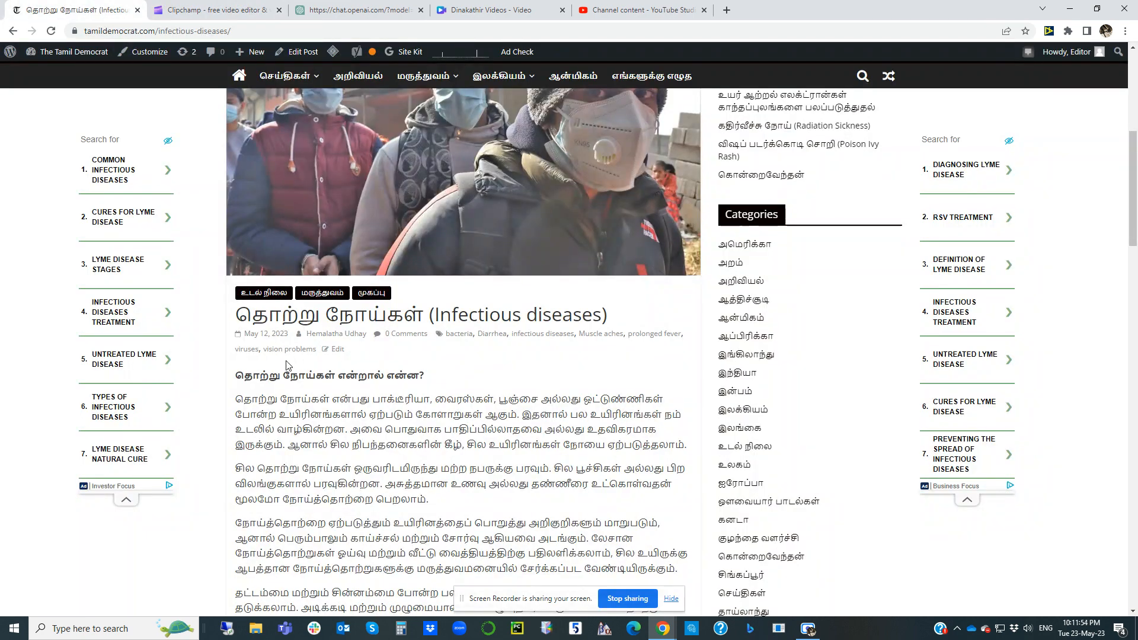
left_click_drag(236, 376, 673, 565)
scroll(454, 409, "down", 3)
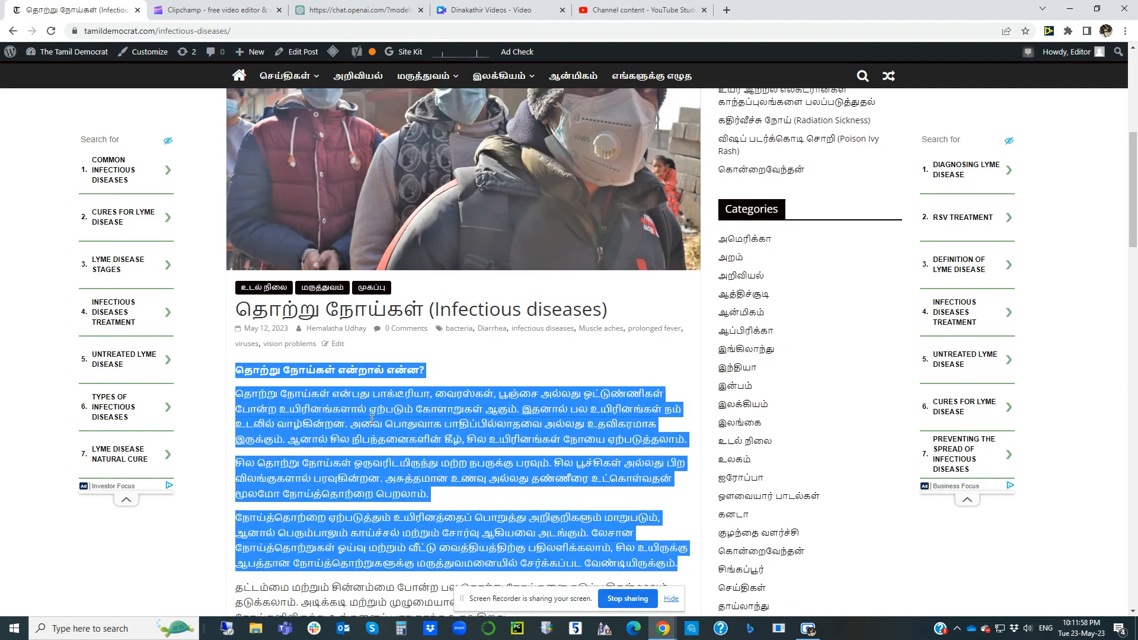
left_click(533, 427, "shift")
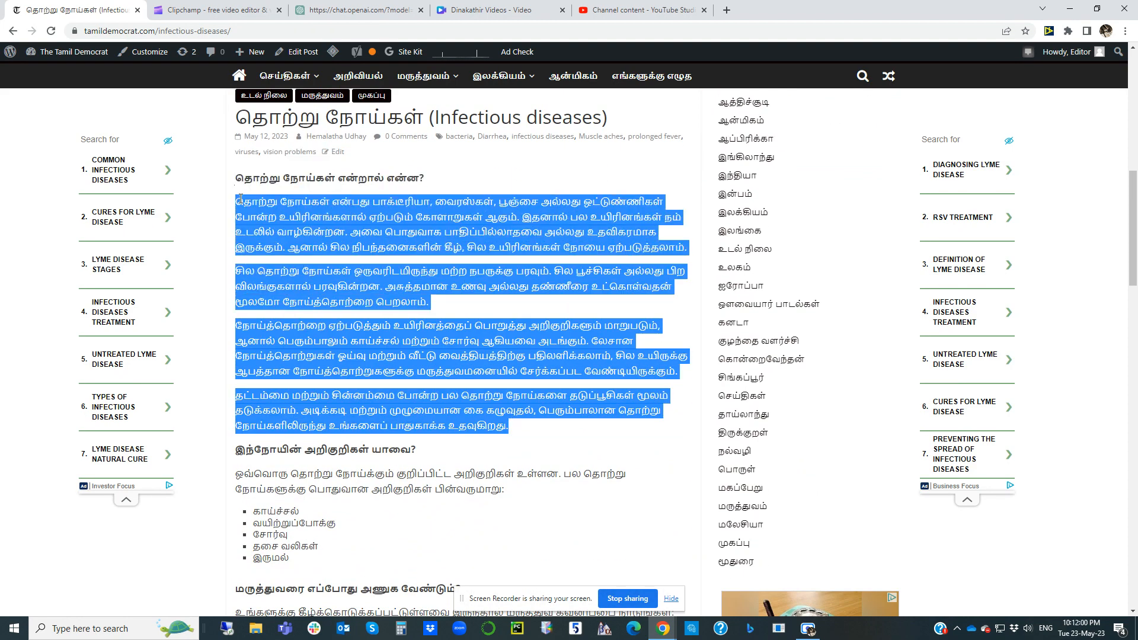
right_click(255, 181)
left_click(279, 192)
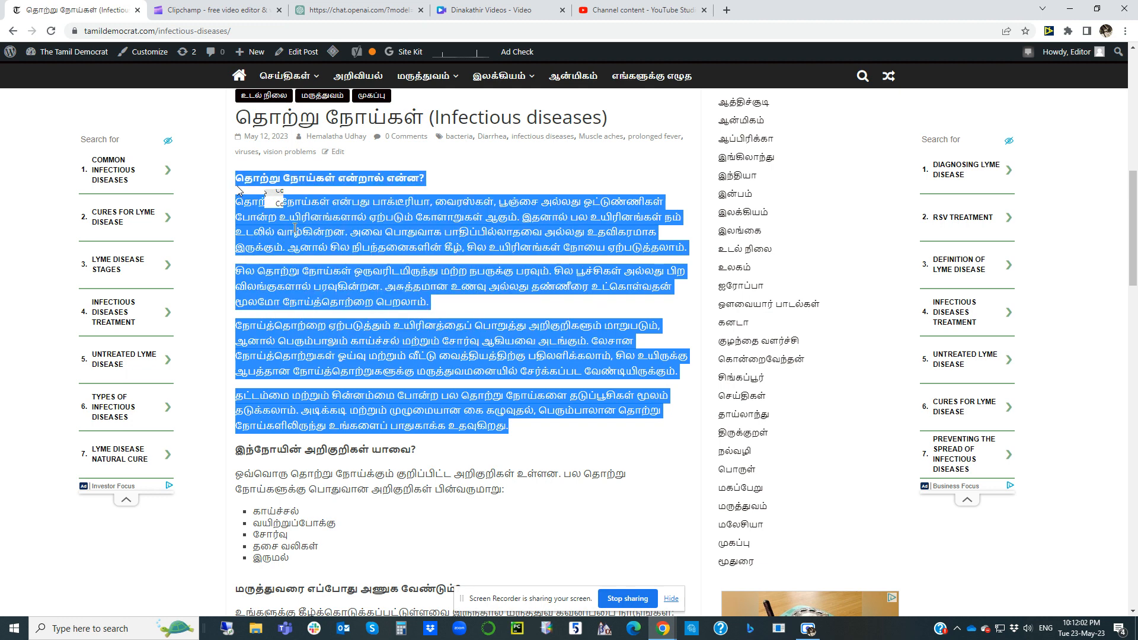
left_click_drag(408, 325, 391, 319)
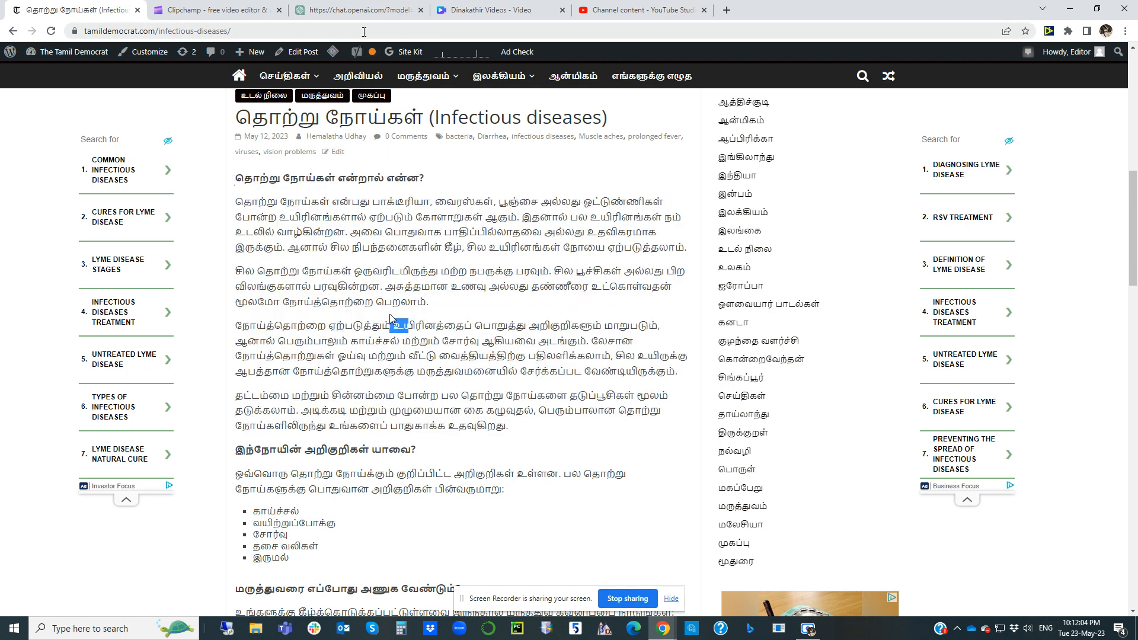
Step: In ChatGPT, submit the copied section with the request "write a youtube title, description, and 10 comma separated hashtags in English"
left_click(348, 12)
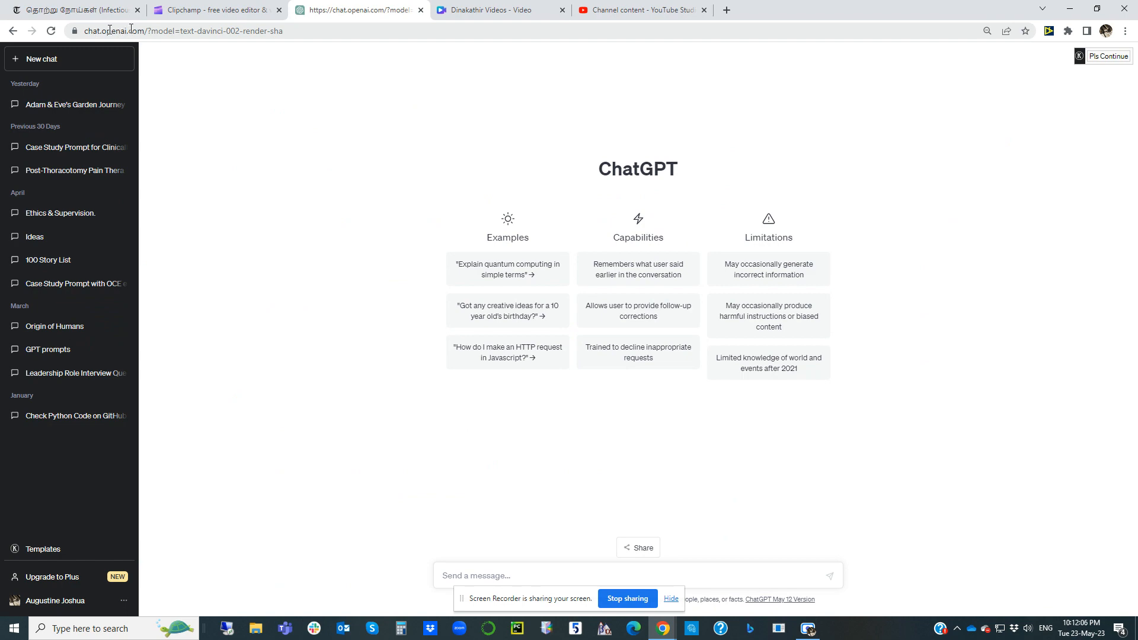
left_click(466, 575)
key("ctrl+v")
scroll(597, 538, "up", 5)
scroll(598, 538, "down", 5)
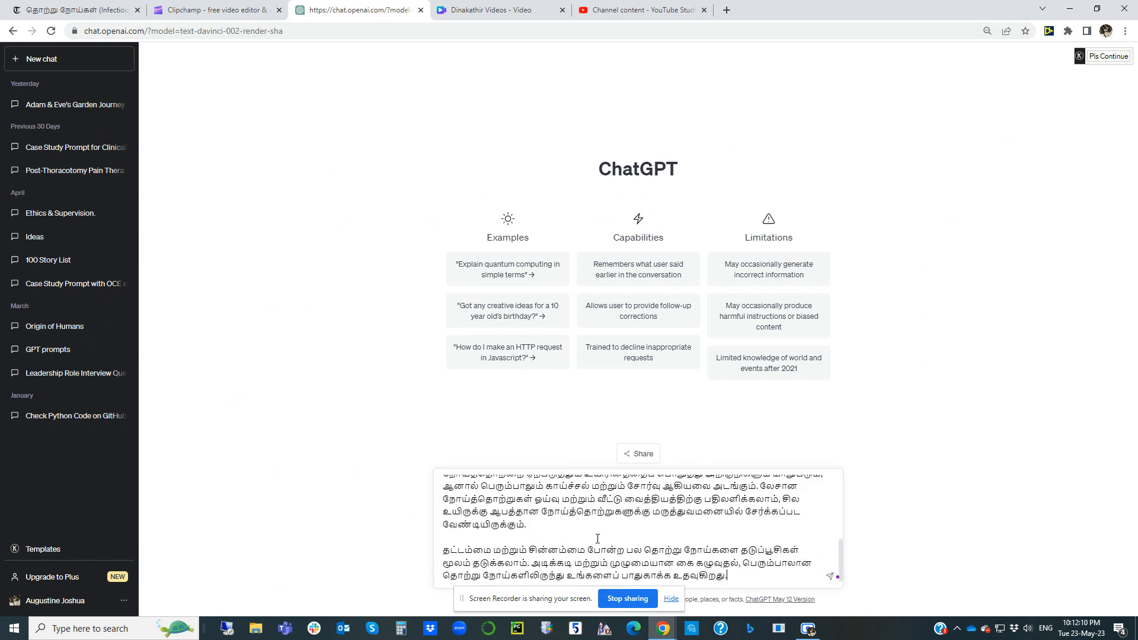
key("shift+Return")
key("shift+Return")
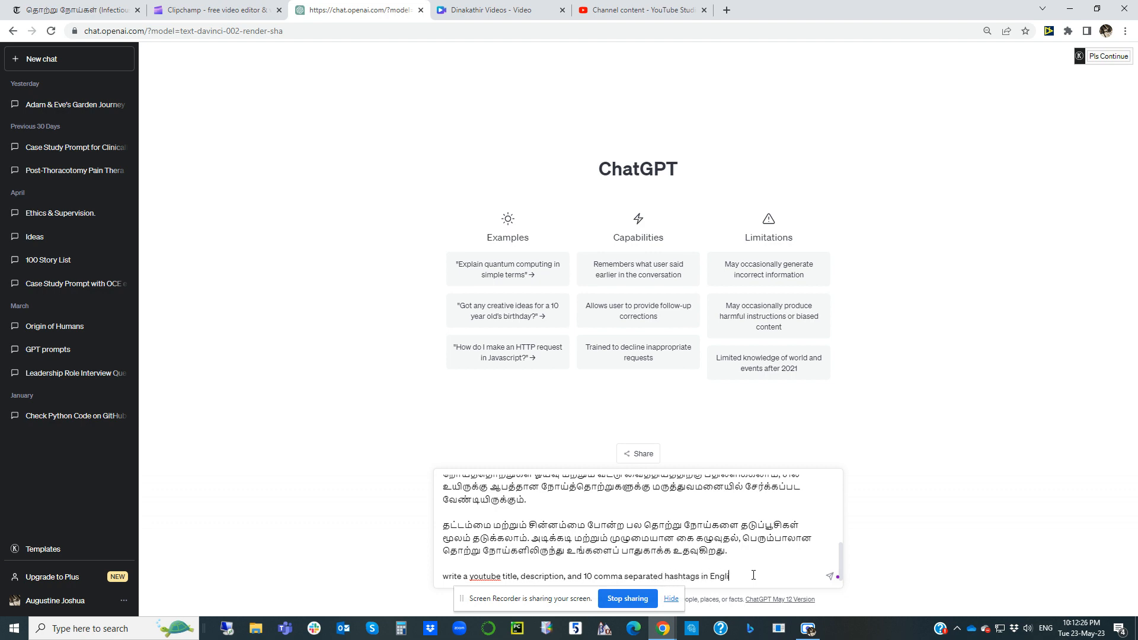
key("Return")
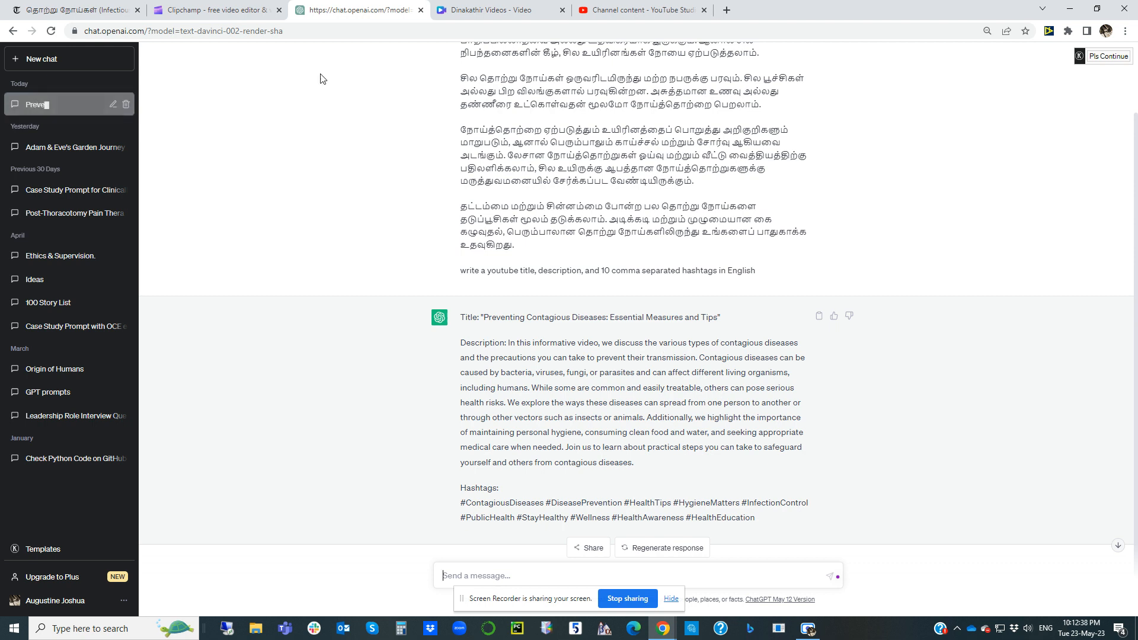
Step: Place the generated speech audio on the Clipchamp timeline and export the project at 1080p
left_click(223, 12)
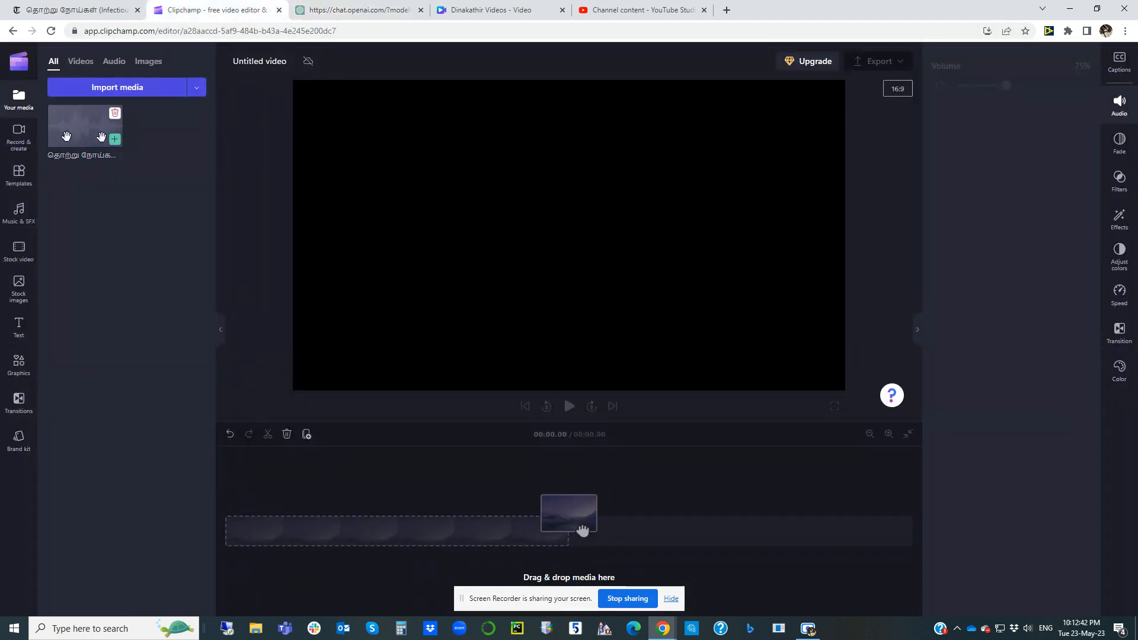
left_click_drag(59, 129, 339, 539)
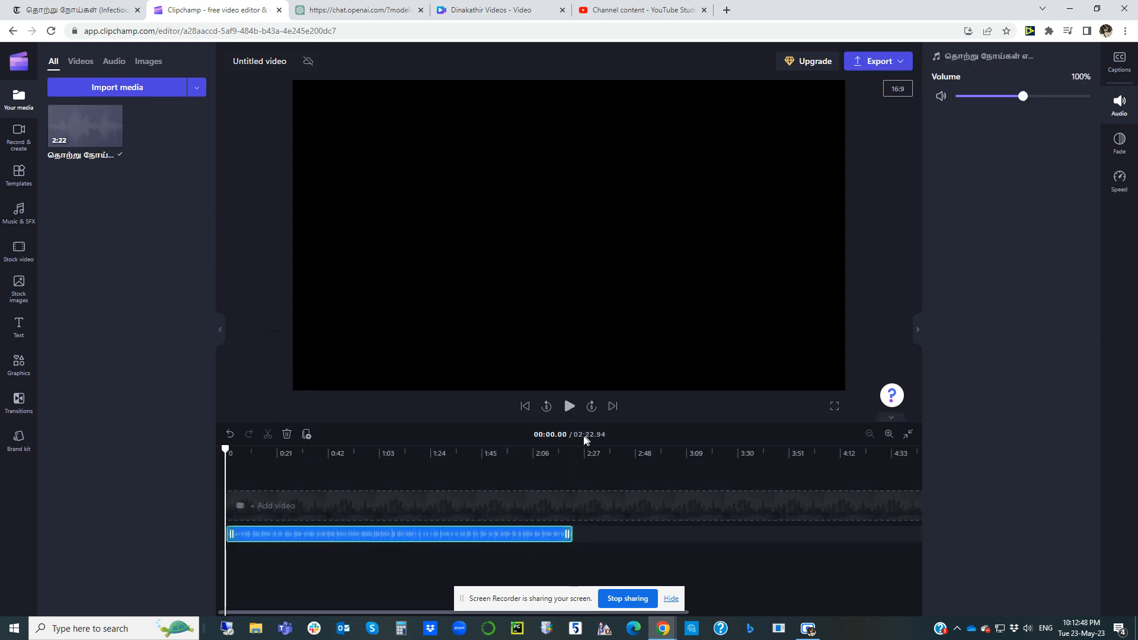
left_click(878, 61)
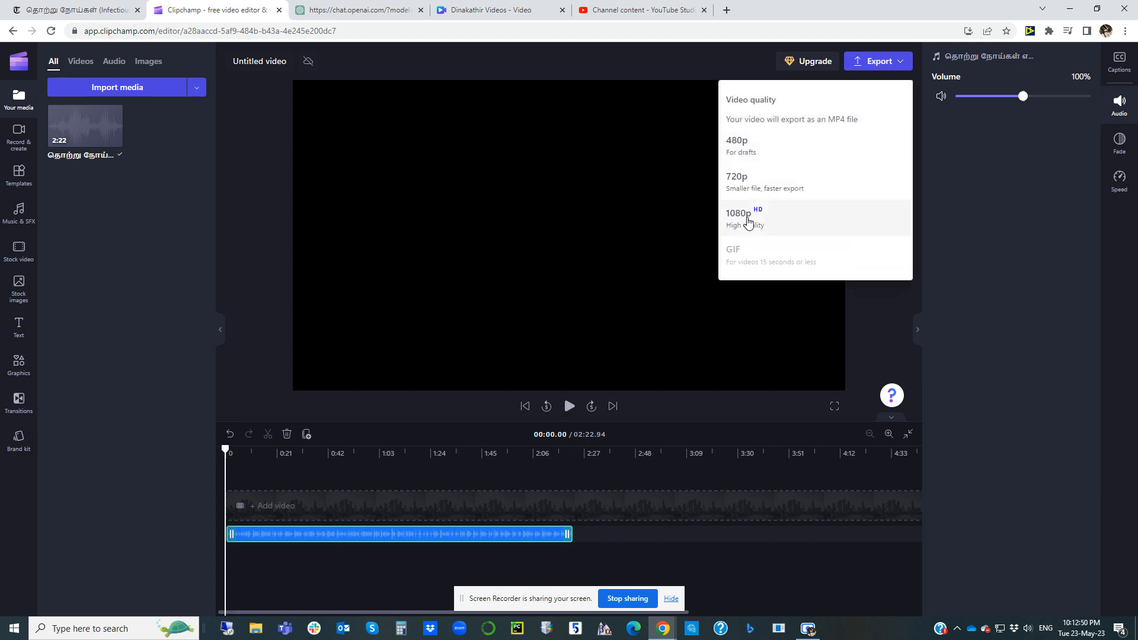
left_click(765, 218)
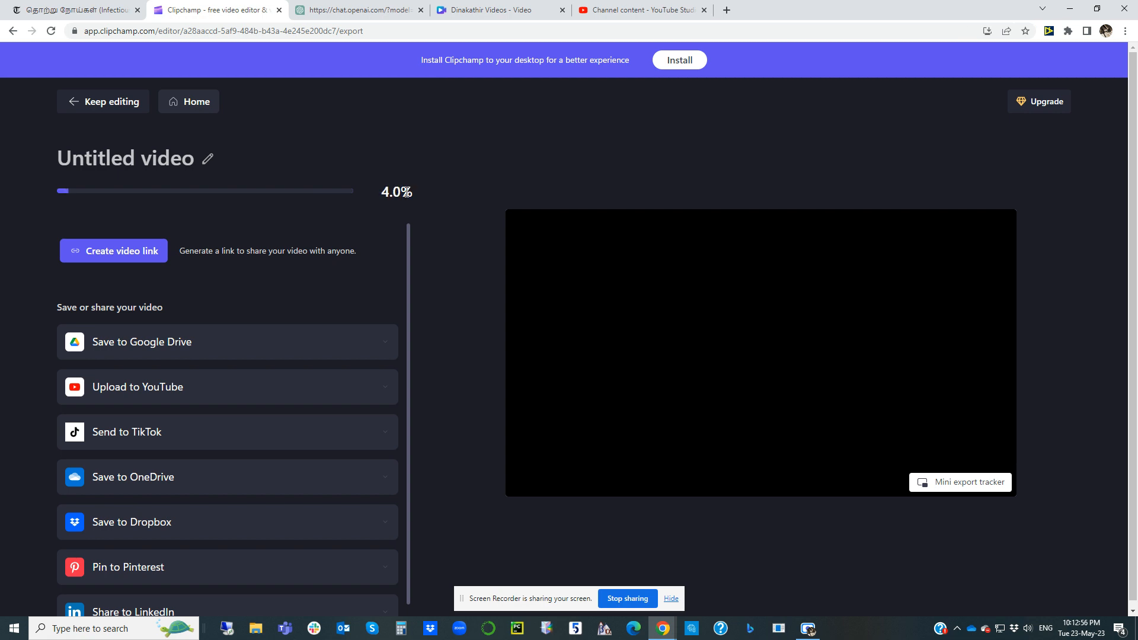
Step: Switch to the Dinakathir Videos design in Canva, preview the logo intro and move the playhead back to the first clip transition
left_click(497, 18)
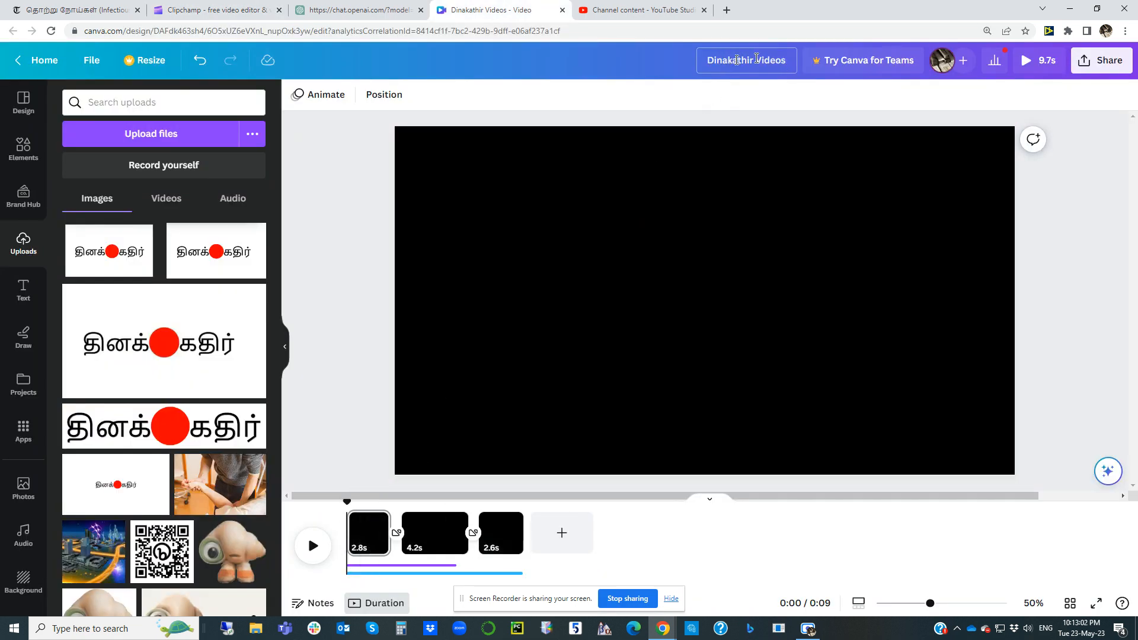
left_click(755, 62)
left_click(367, 312)
left_click(311, 543)
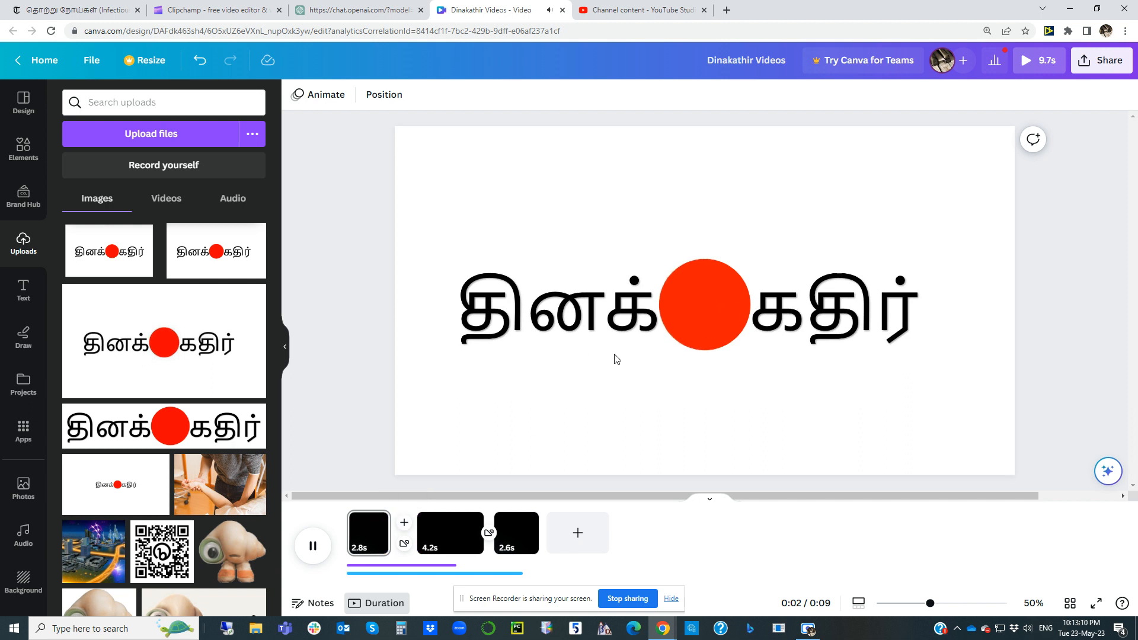
left_click(313, 546)
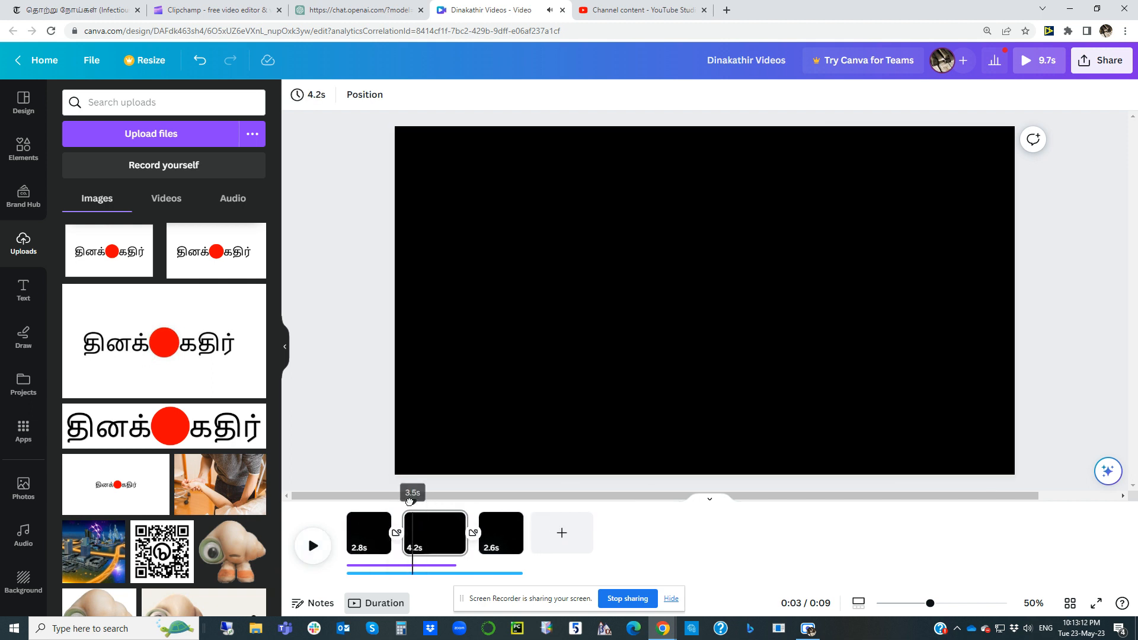
left_click_drag(410, 501, 403, 502)
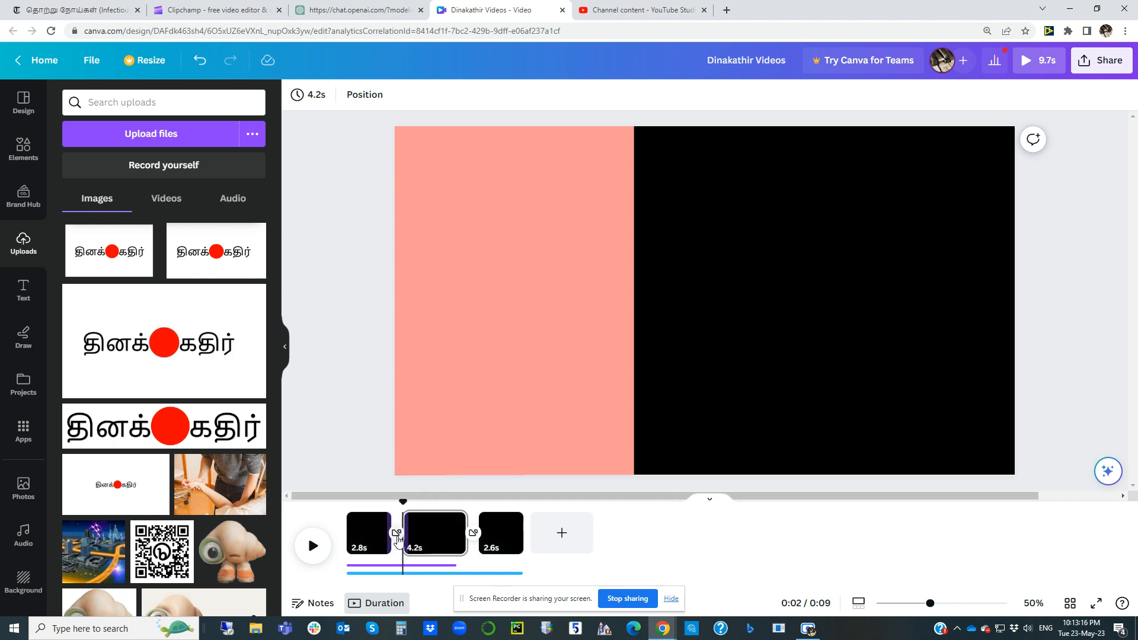
Step: Switch to the channel content page in YouTube Studio and open the dialog for uploading videos
left_click(637, 10)
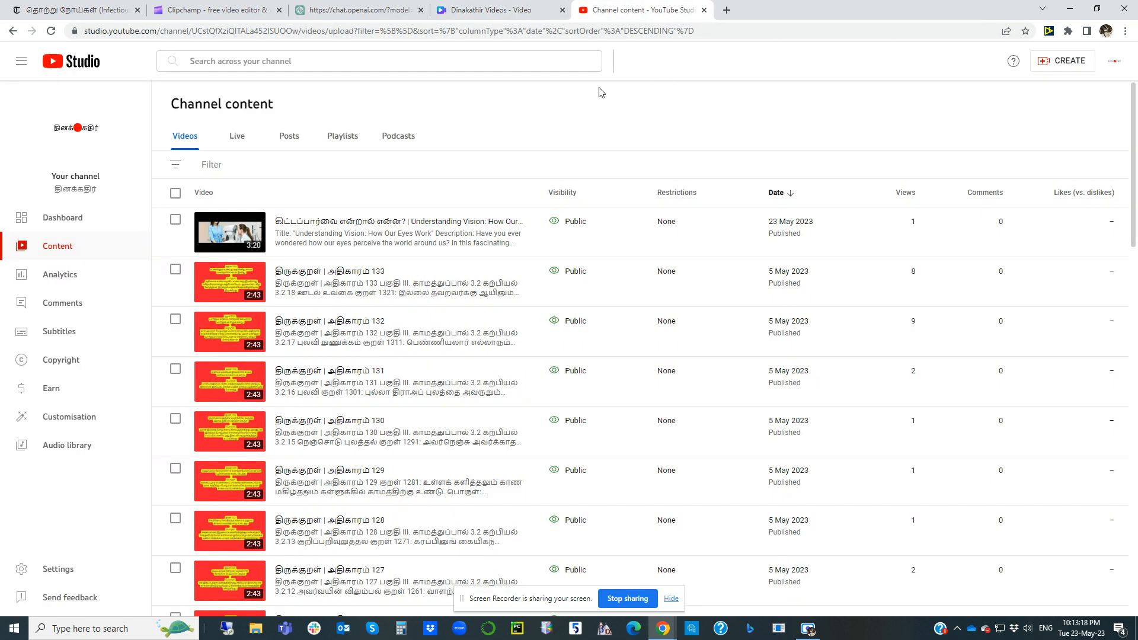
triple_click(233, 102)
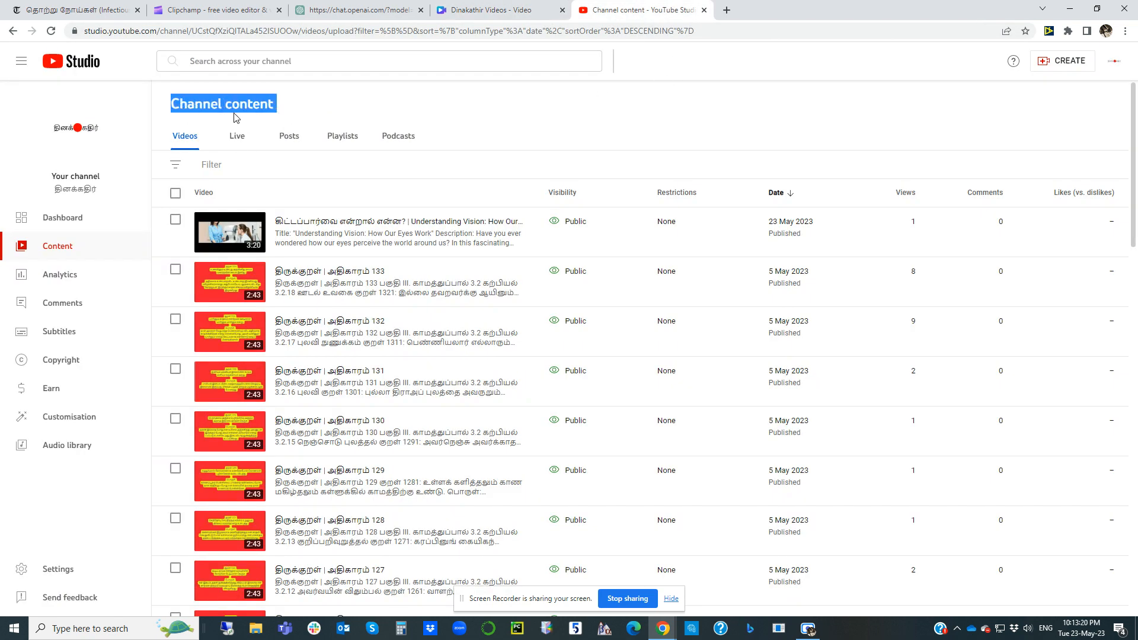
left_click(251, 107)
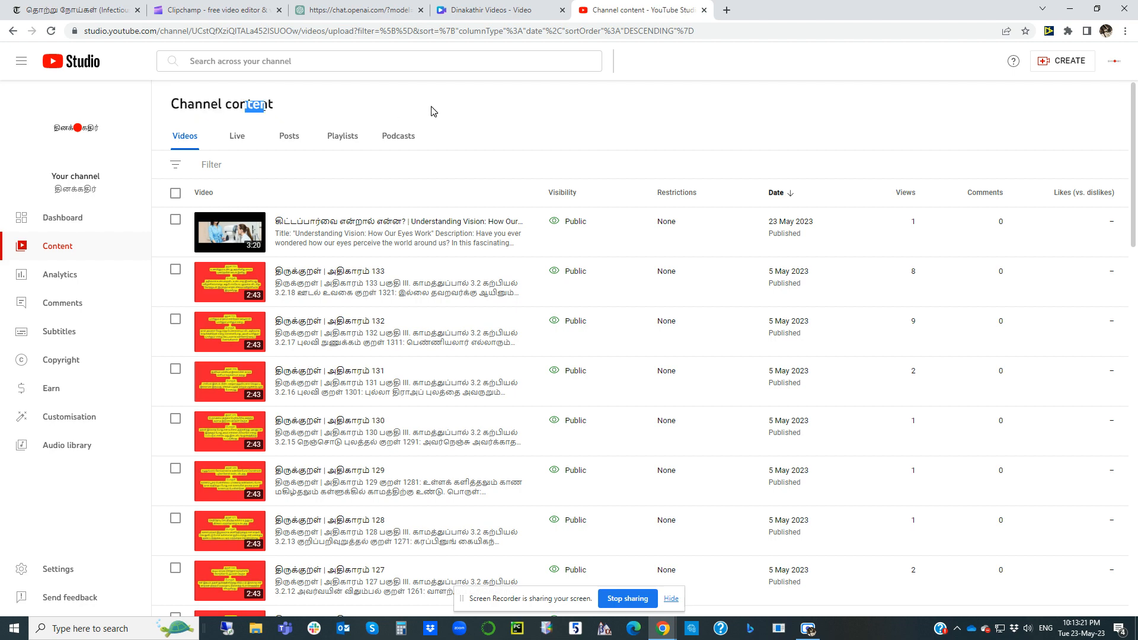
left_click(1058, 64)
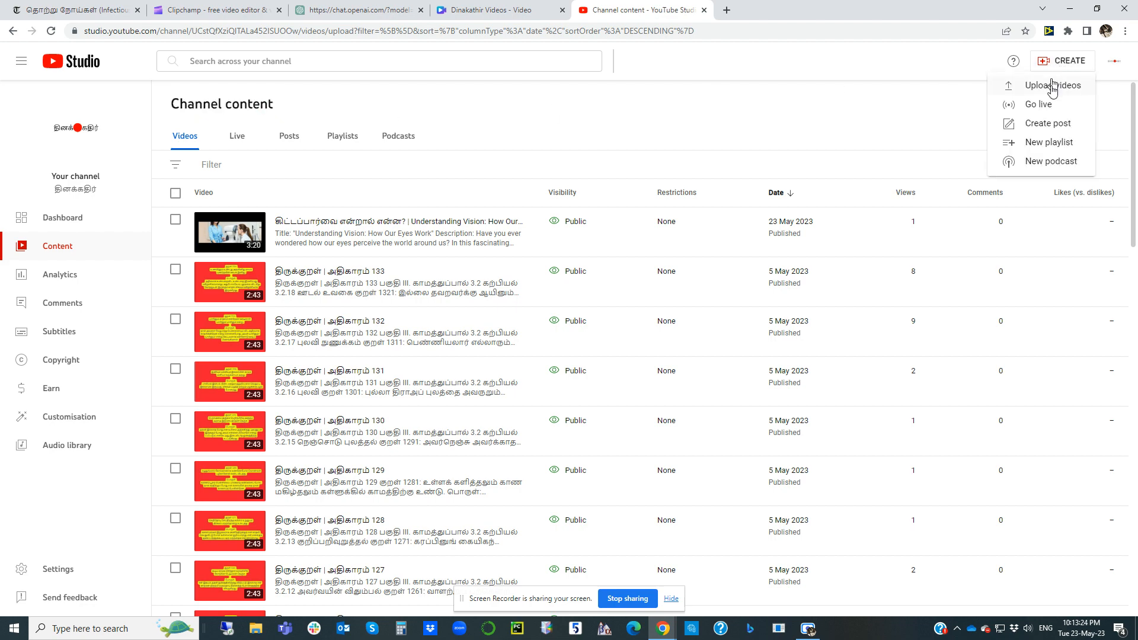
left_click(1053, 86)
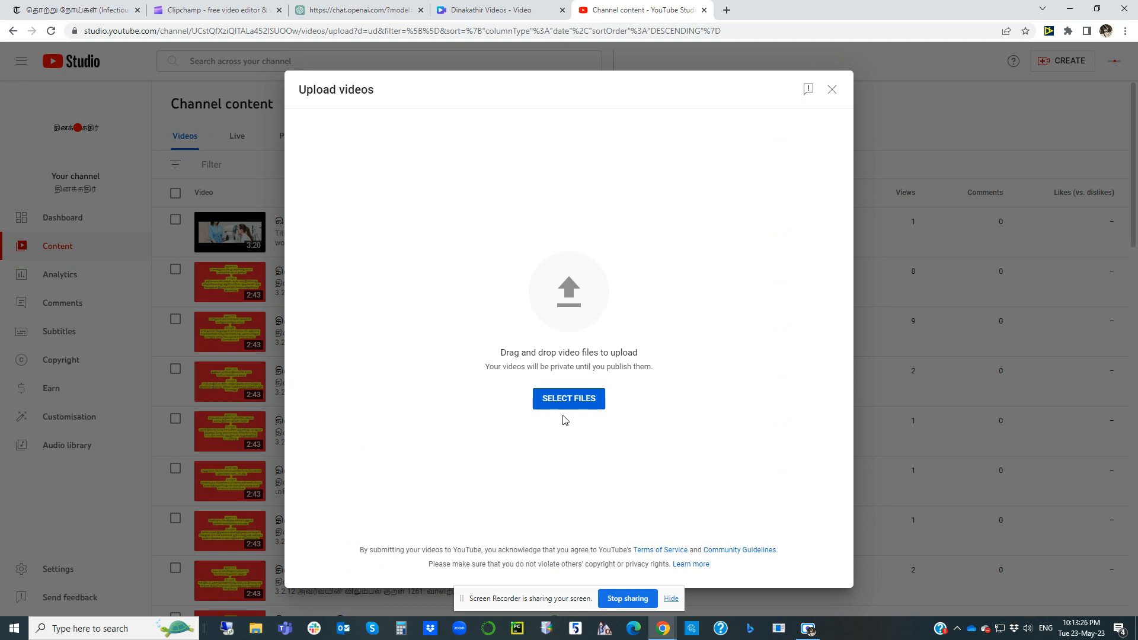
Step: Check the finished export in Clipchamp, then upload Untitled video (6).mp4 from Downloads to the Dinakathir Videos design in Canva
left_click(212, 18)
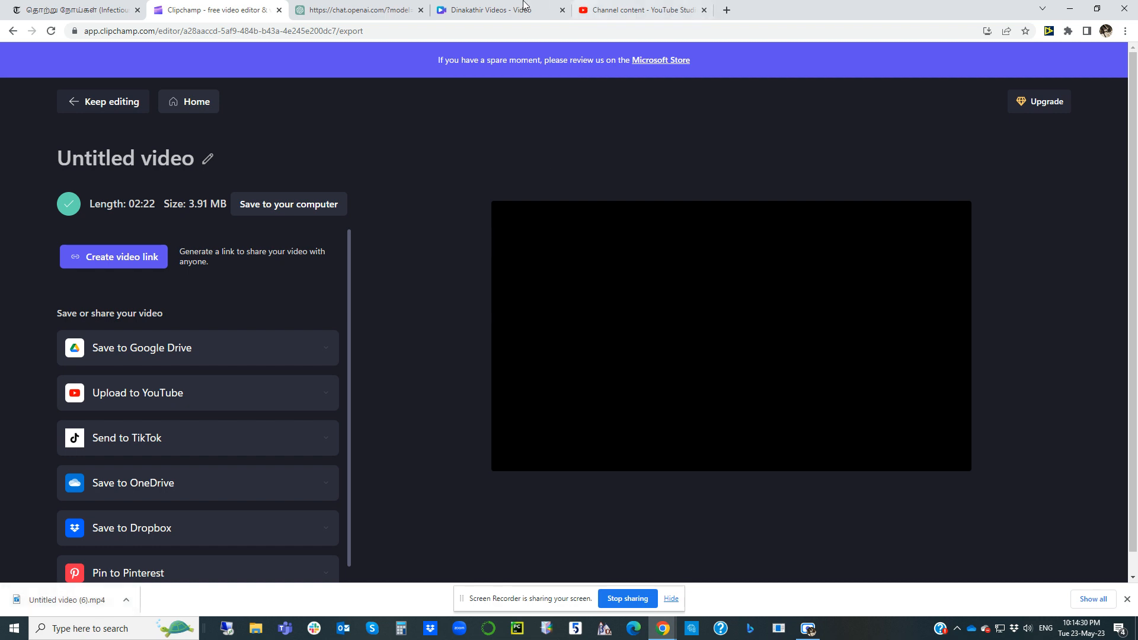
left_click(475, 10)
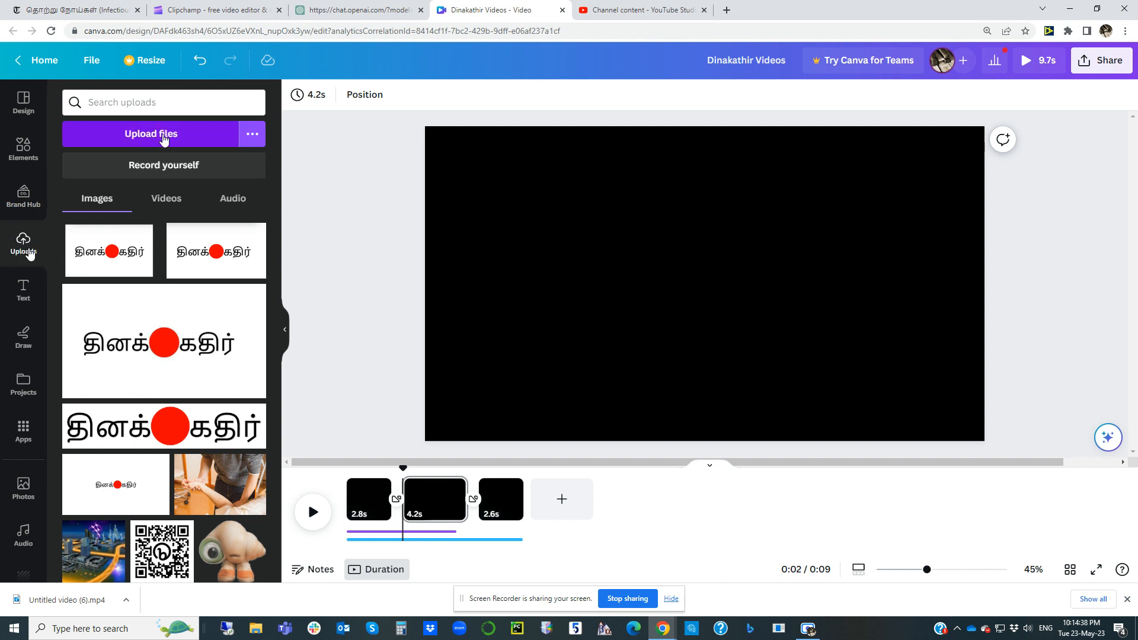
left_click(155, 135)
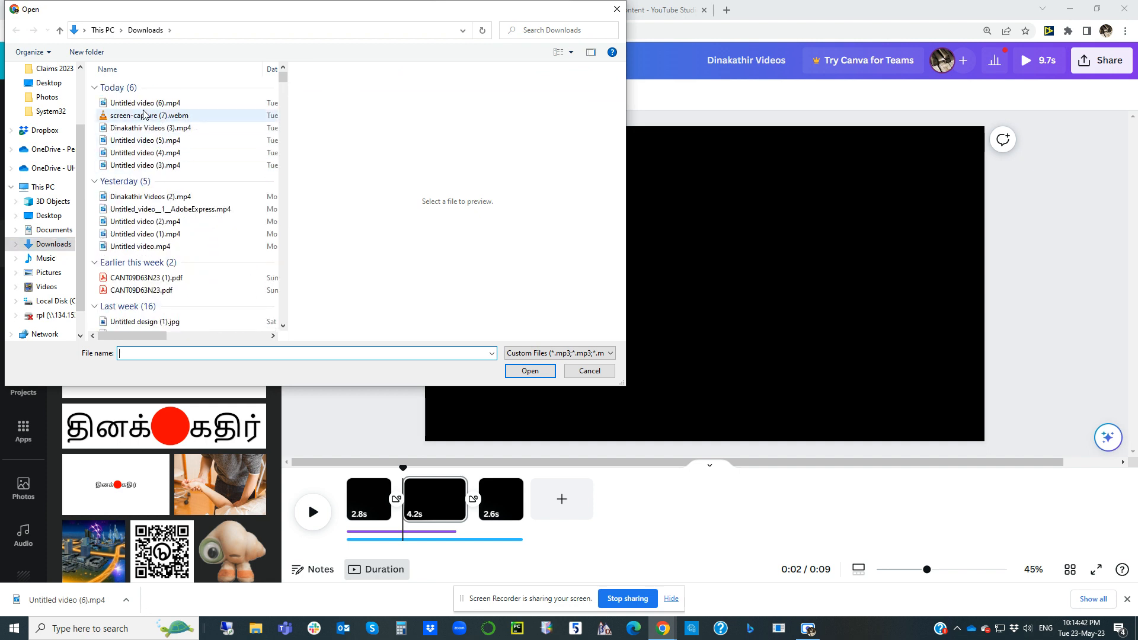
left_click(162, 105)
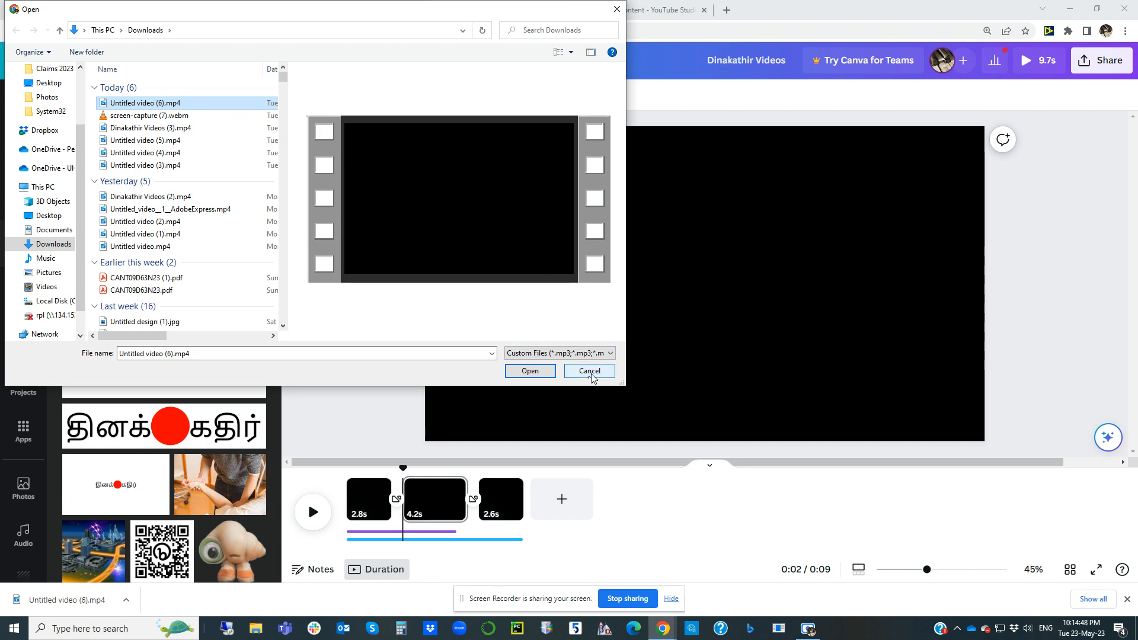
left_click(522, 372)
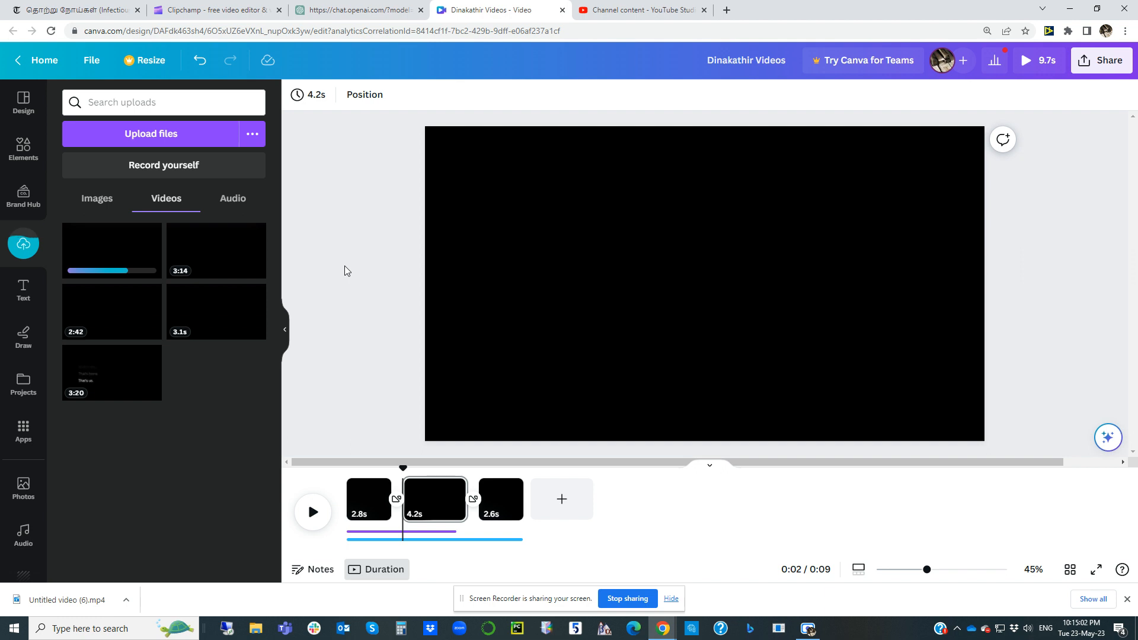
Step: Dismiss the browser's download bar and place the uploaded 2:22 video on the design's second page
mouse_move(79, 238)
left_click(1127, 602)
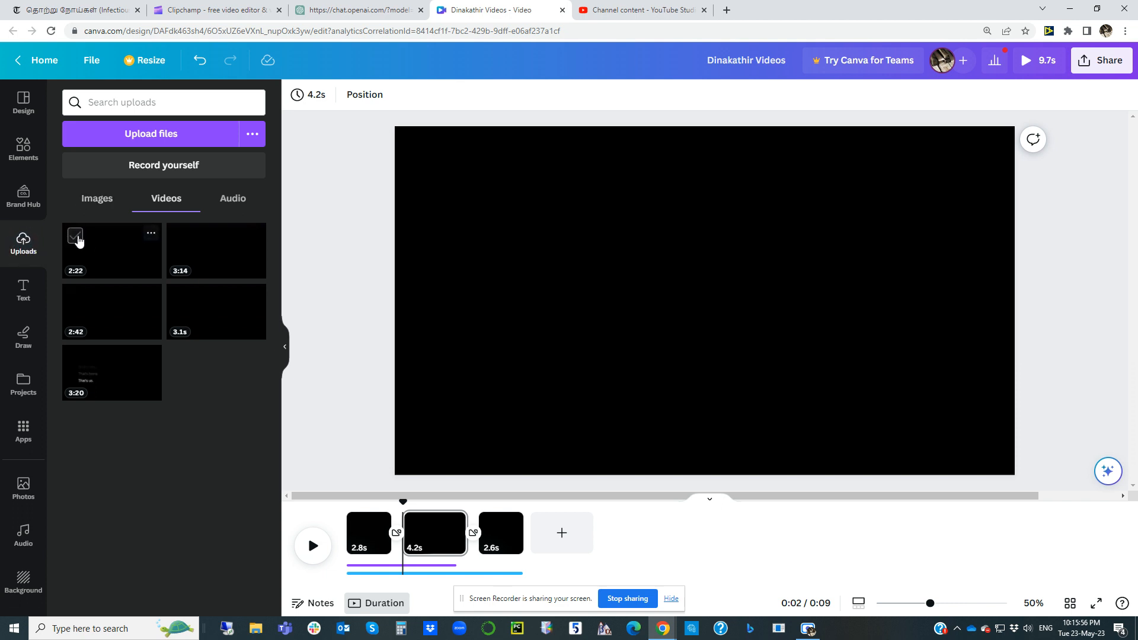
left_click(75, 238)
mouse_move(127, 259)
left_mouse_down()
mouse_move(423, 584)
mouse_move(401, 522)
mouse_move(407, 536)
mouse_move(431, 540)
left_mouse_up()
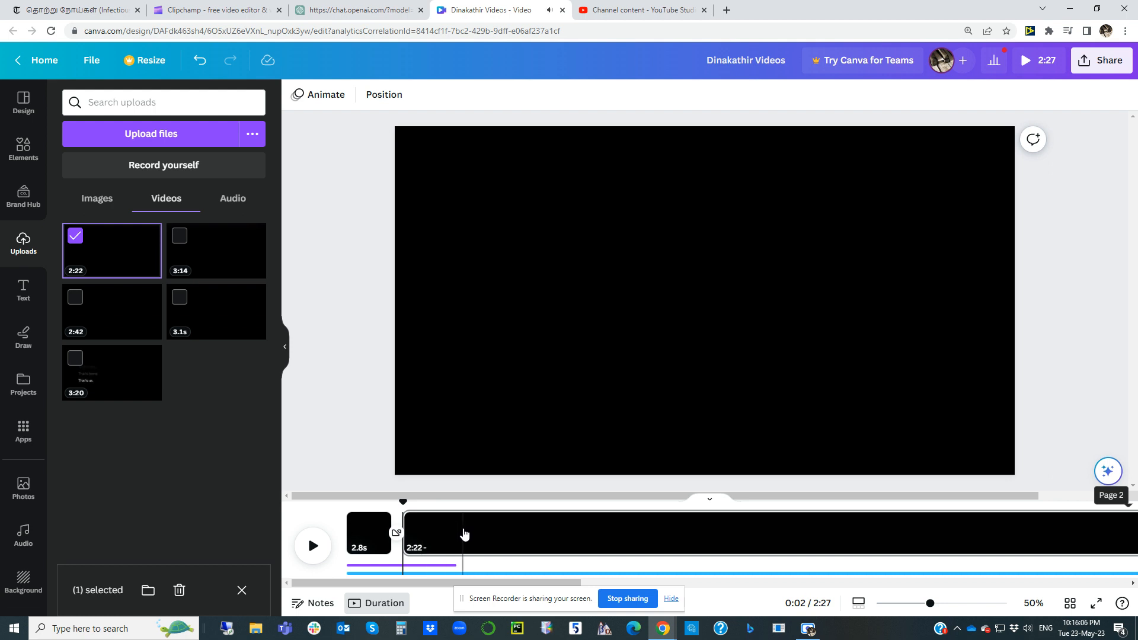
Step: Inspect the end of the timeline to compare where the background audio track and the closing clip finish
left_click_drag(439, 583, 891, 587)
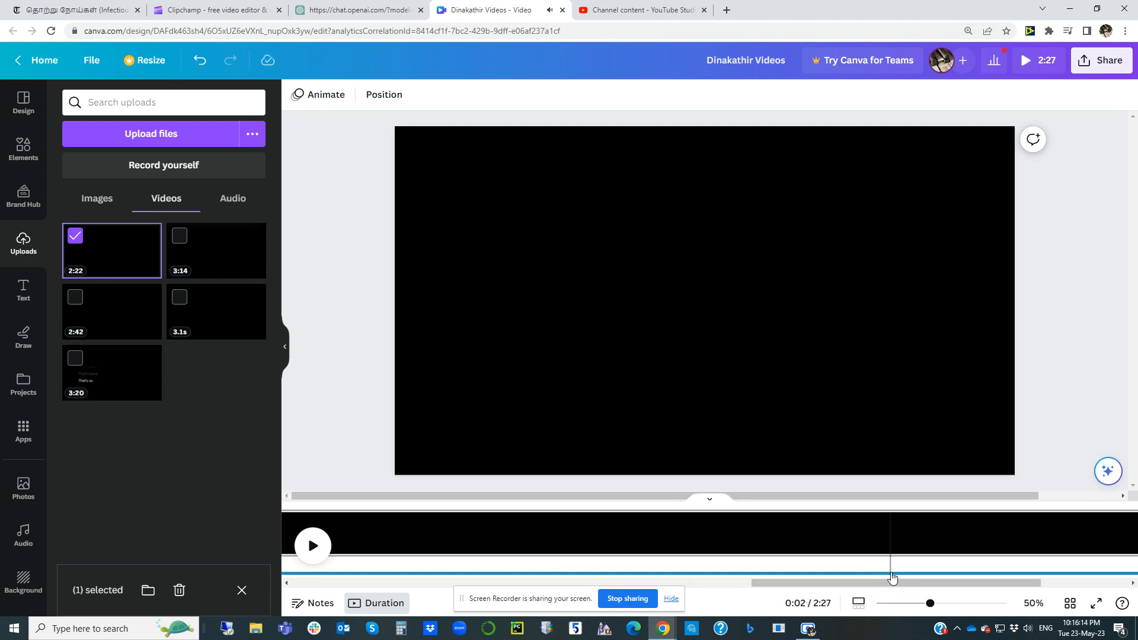
left_click(891, 575)
left_click_drag(794, 587, 822, 585)
left_click_drag(746, 562, 756, 534)
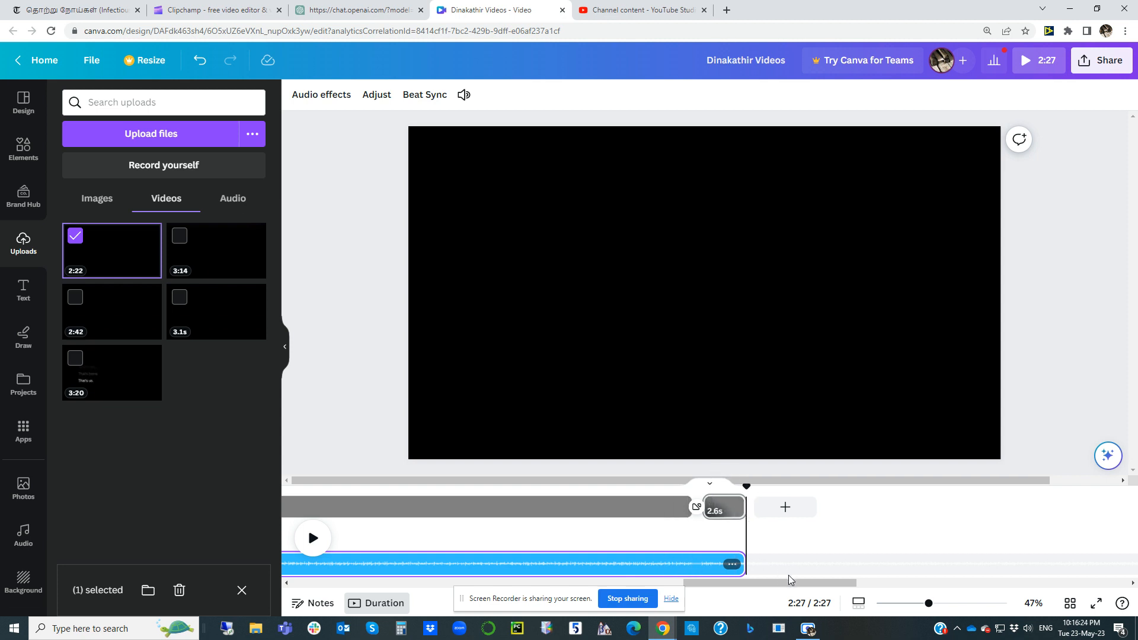
left_click_drag(790, 583, 399, 582)
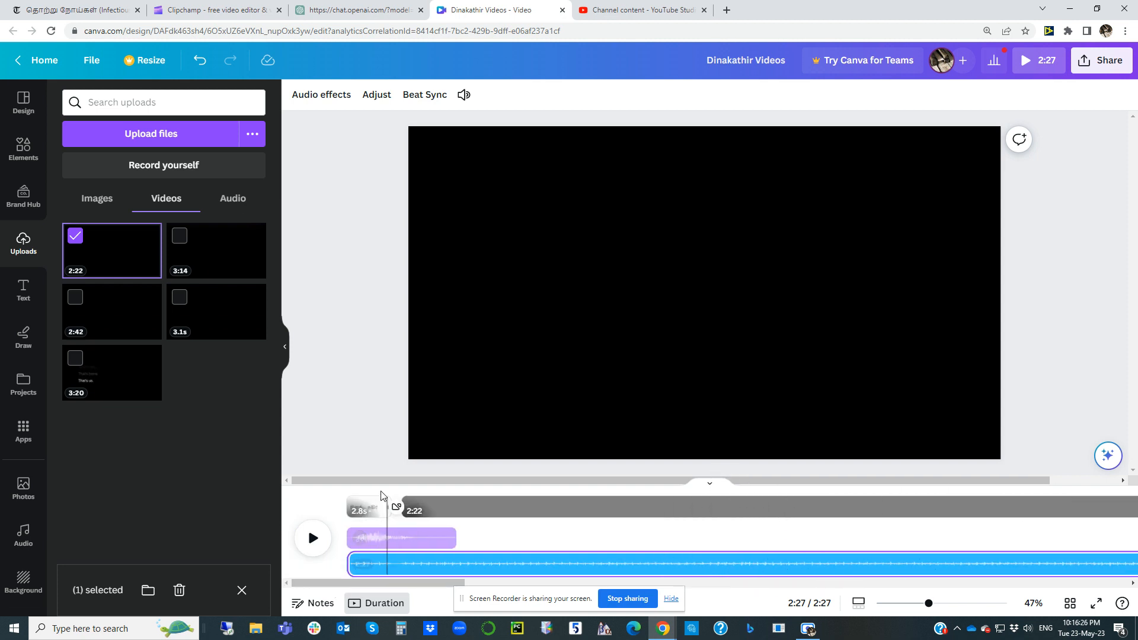
Step: Preview the transition from the logo intro into the narration clip and place the playhead at 0:05
left_click(361, 507)
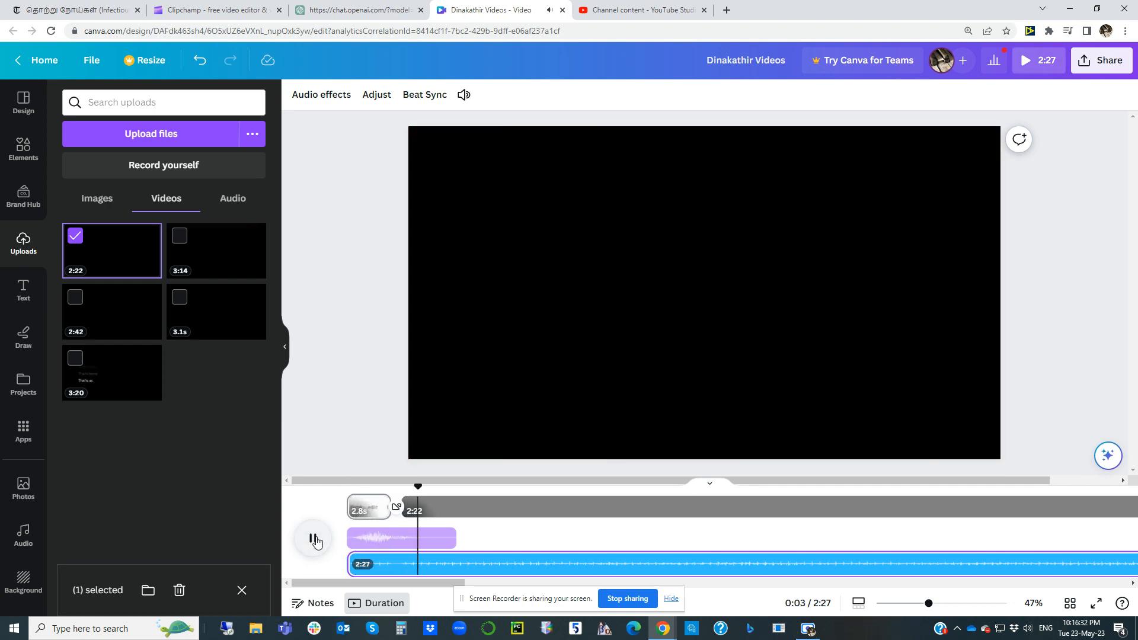
left_click(313, 539)
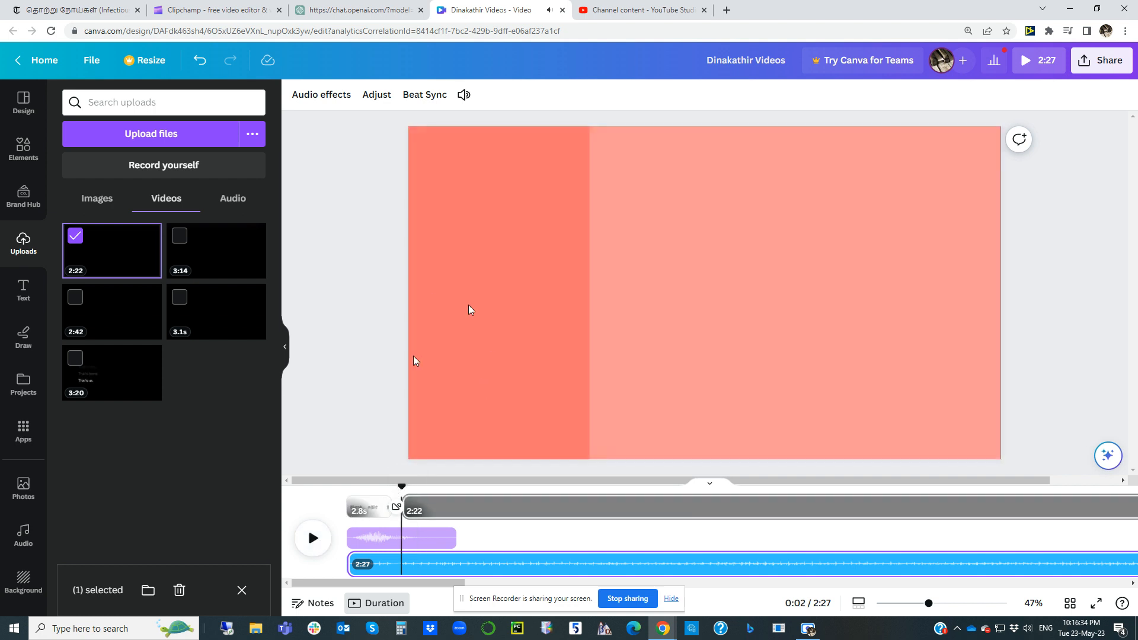
left_click(476, 510)
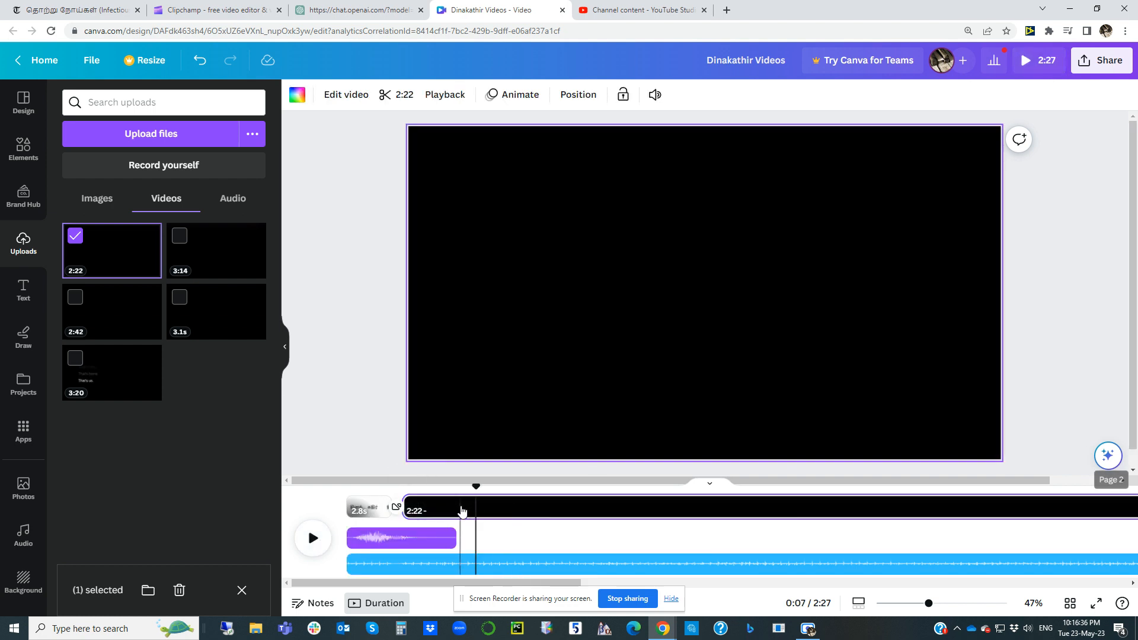
left_click_drag(476, 487, 405, 496)
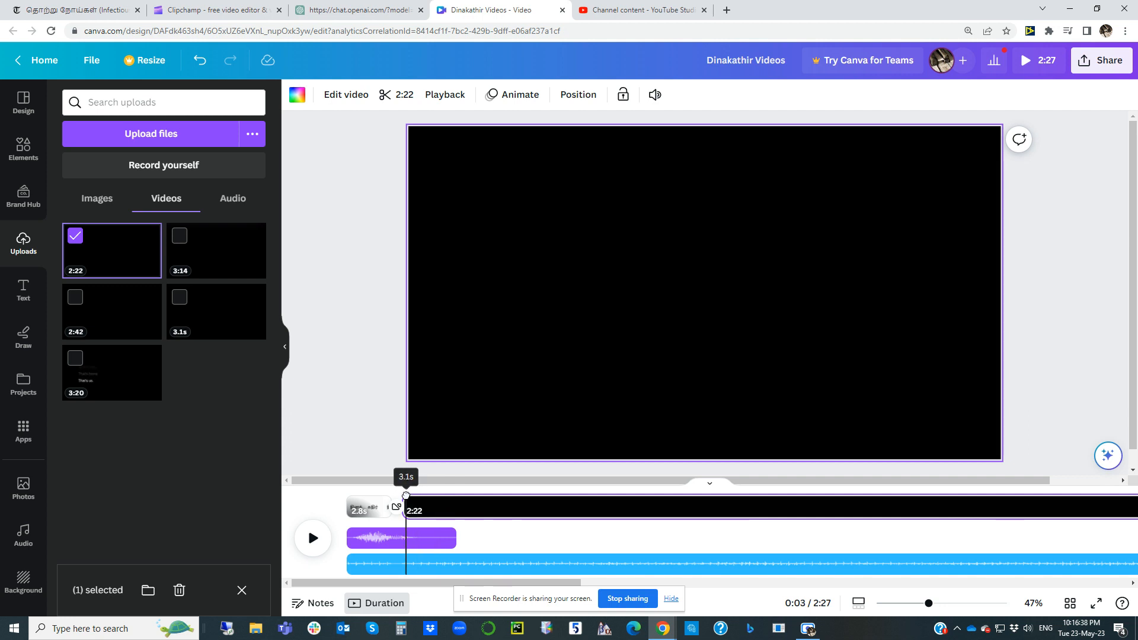
left_click(442, 509)
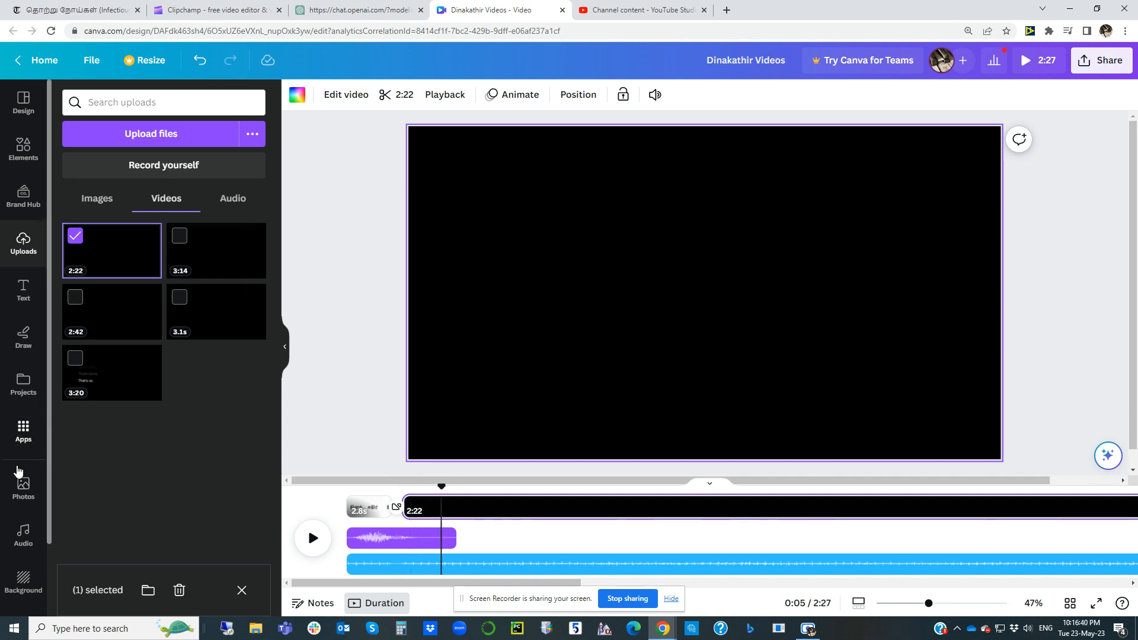
Step: Search Canva's photo library for "disease infection"
left_click(24, 486)
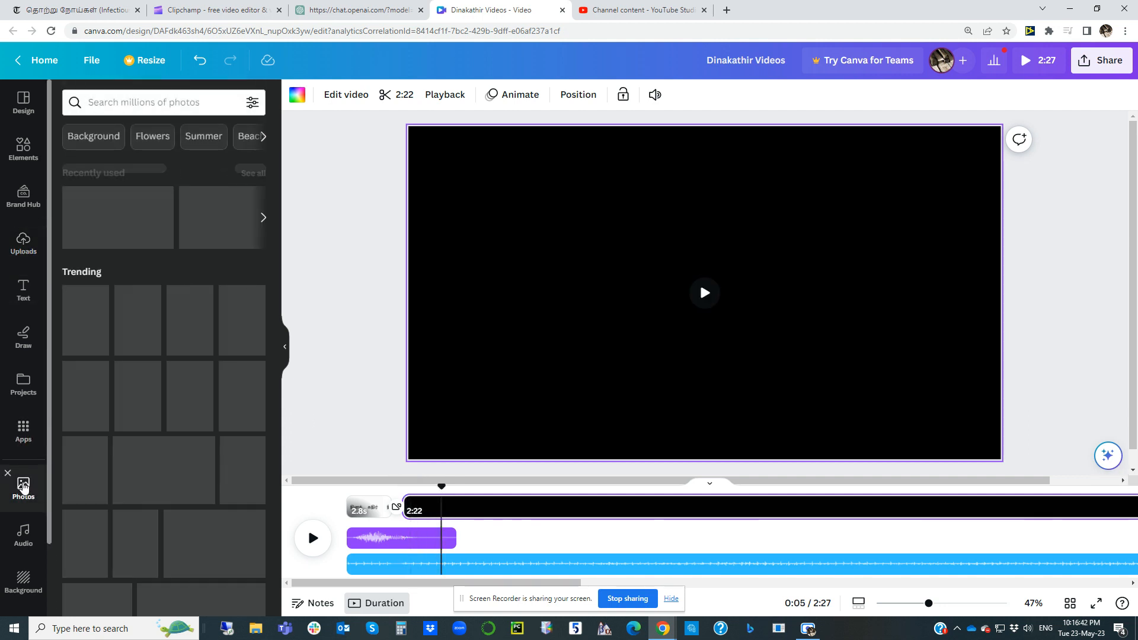
left_click(111, 106)
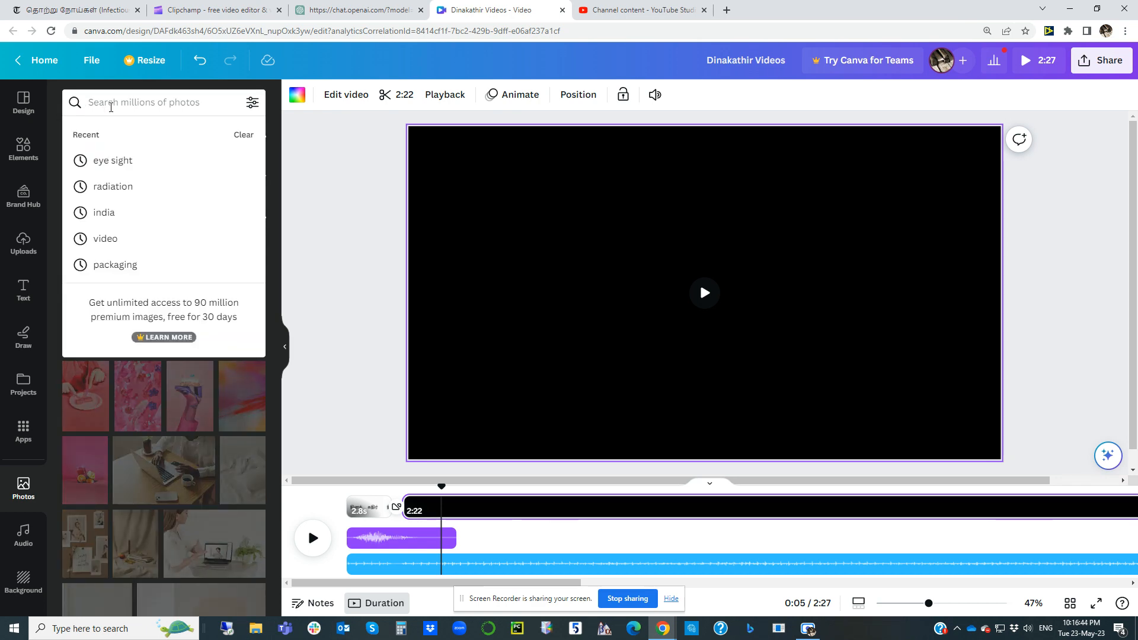
type("disease")
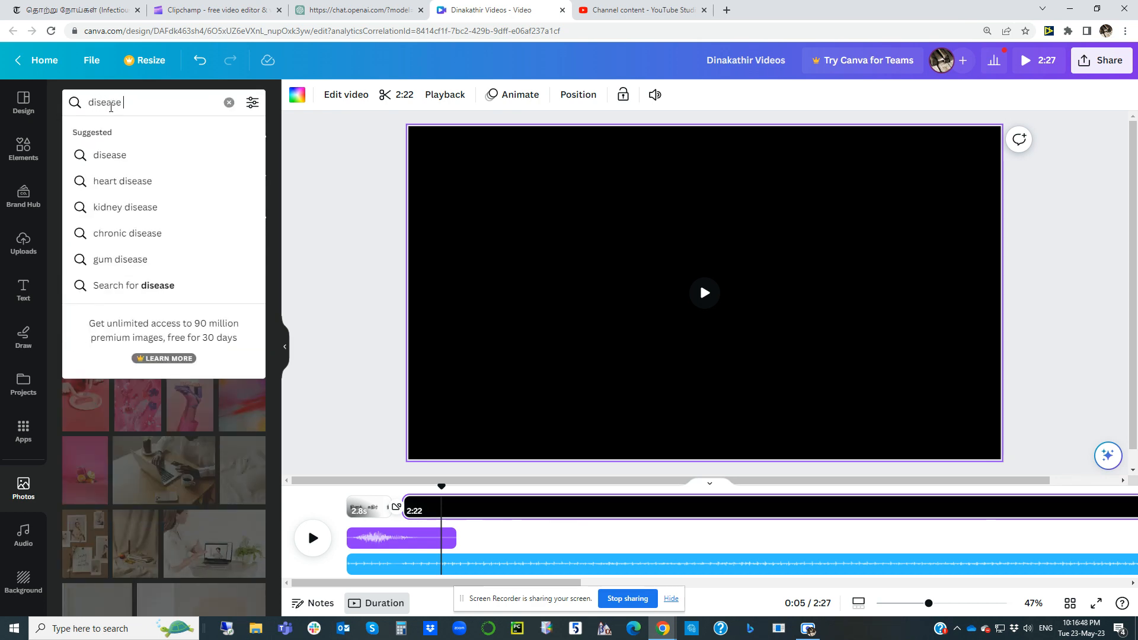
type(" infection")
key("Return")
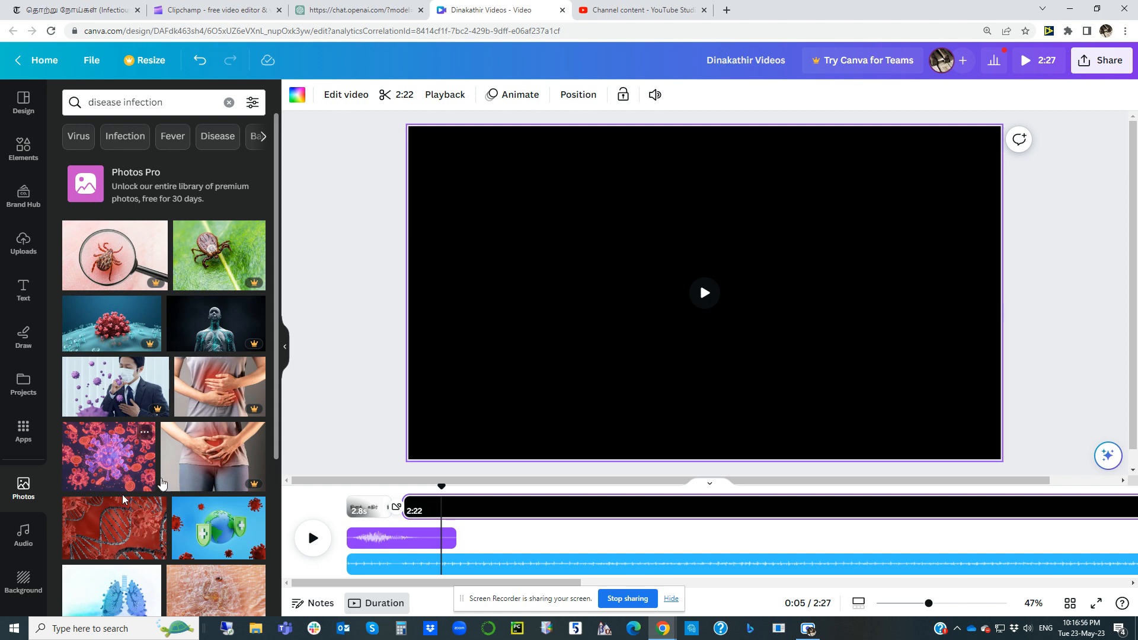
Step: Browse the photo results and place the globe picture with green shields and red viruses over the narration video
scroll(160, 484, "down", 3)
scroll(156, 543, "down", 3)
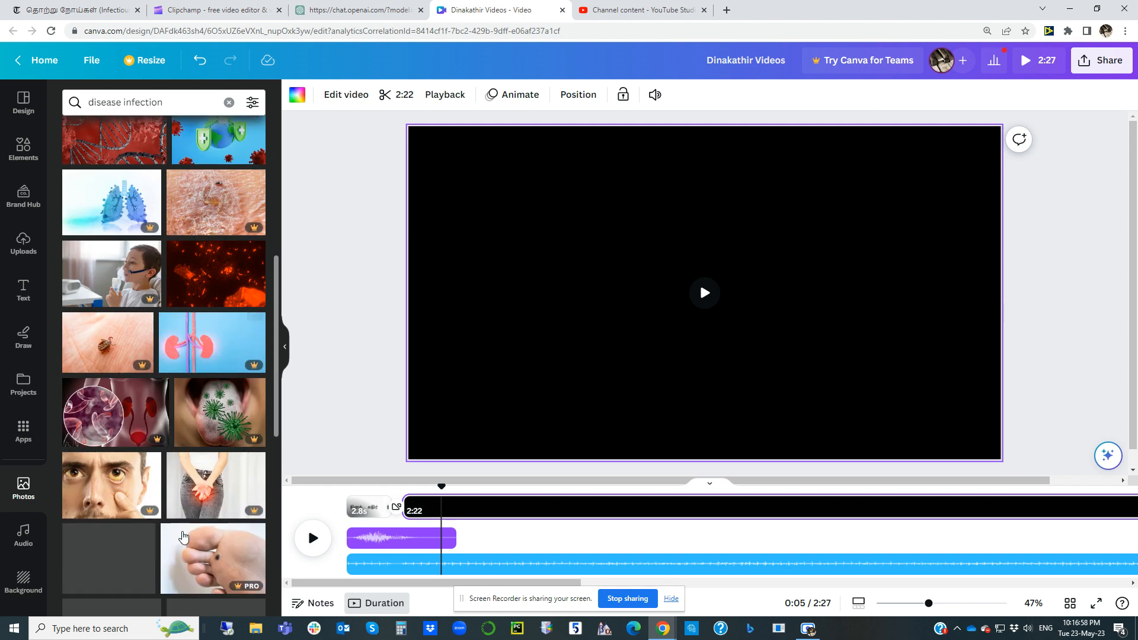
scroll(172, 494, "down", 3)
scroll(172, 495, "down", 3)
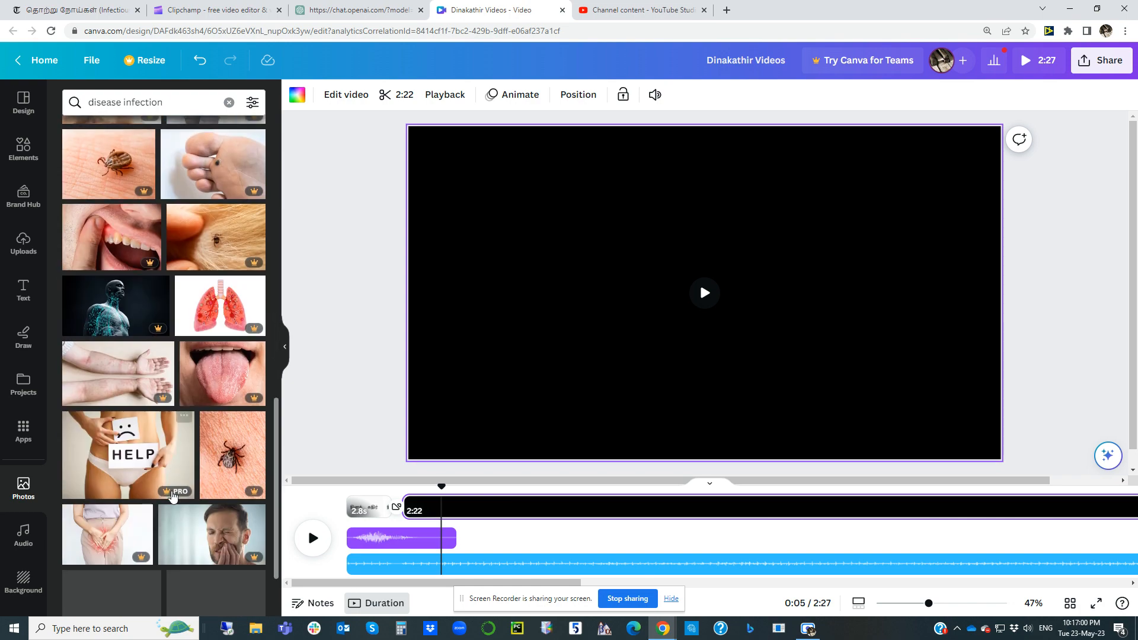
scroll(172, 495, "down", 2)
scroll(173, 498, "up", 14)
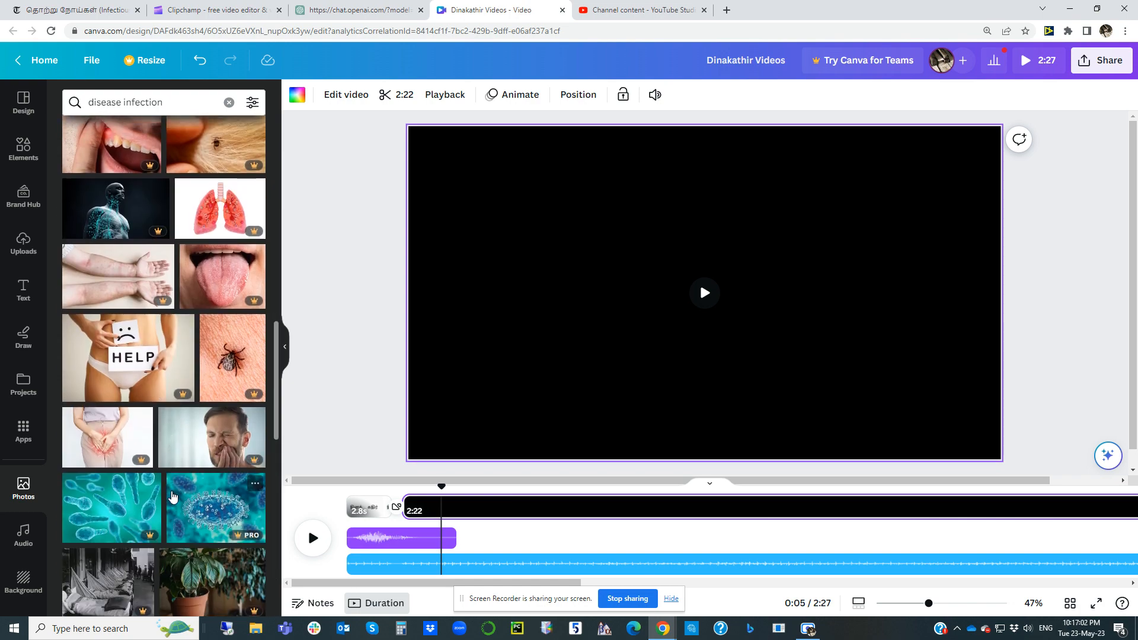
left_click(200, 513)
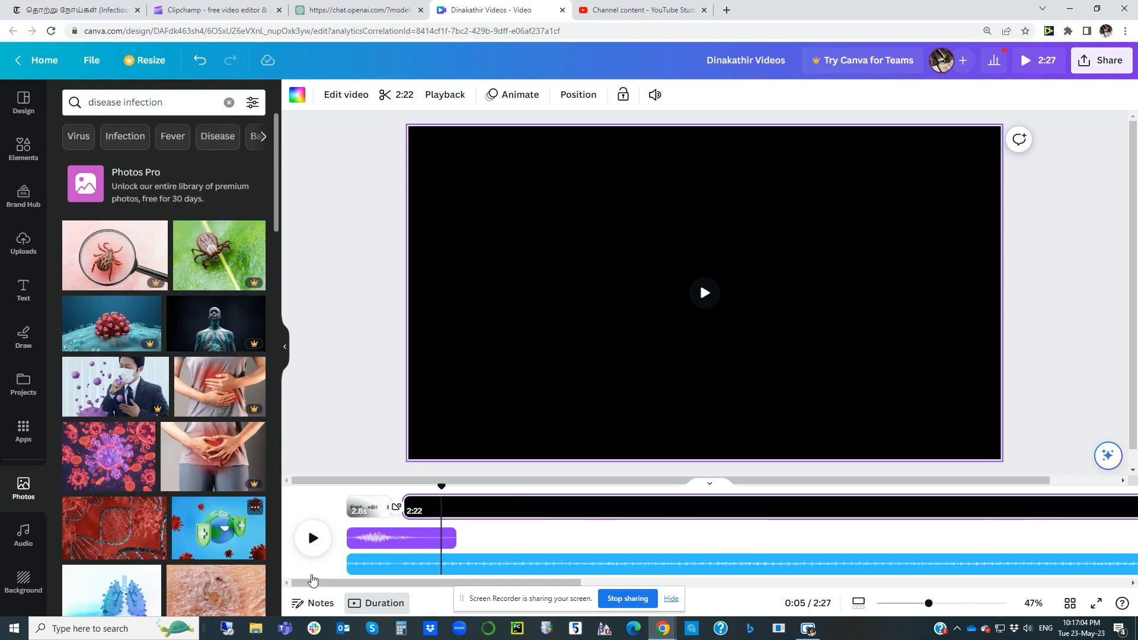
left_click_drag(740, 327, 737, 325)
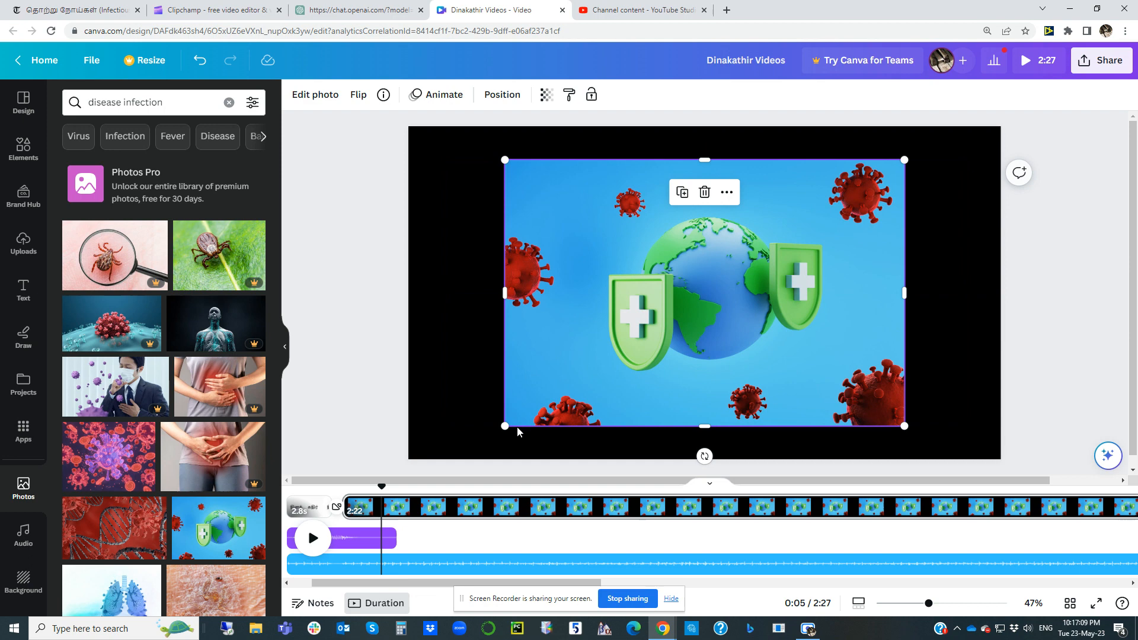
left_click(439, 399)
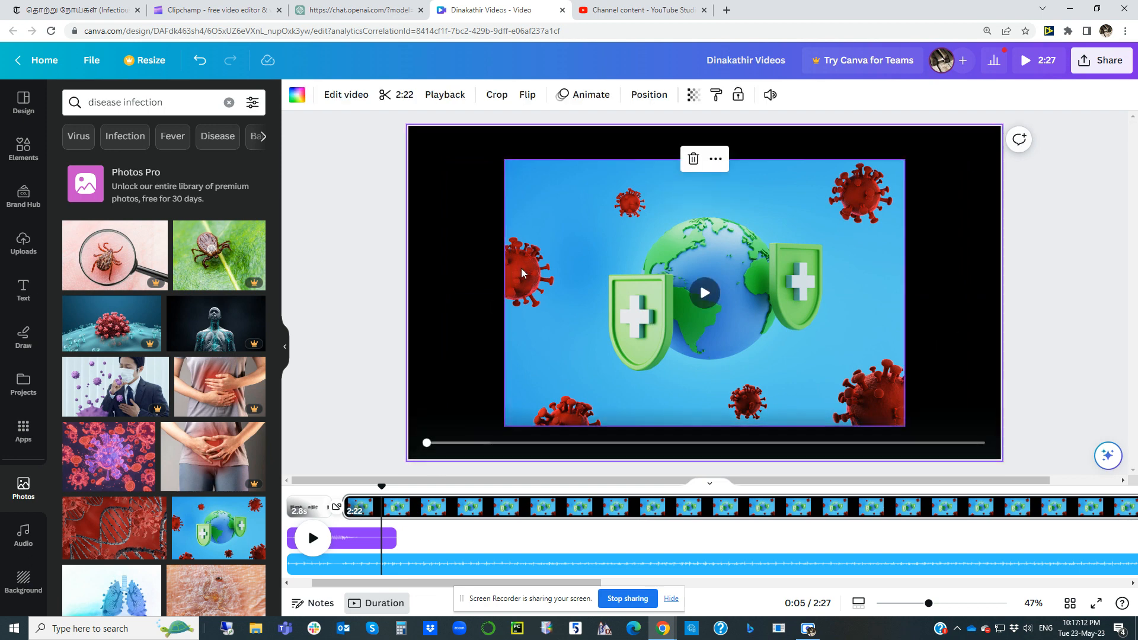
Step: Undo a trial deletion of the narration video and remove the globe photo from the page
left_click(694, 160)
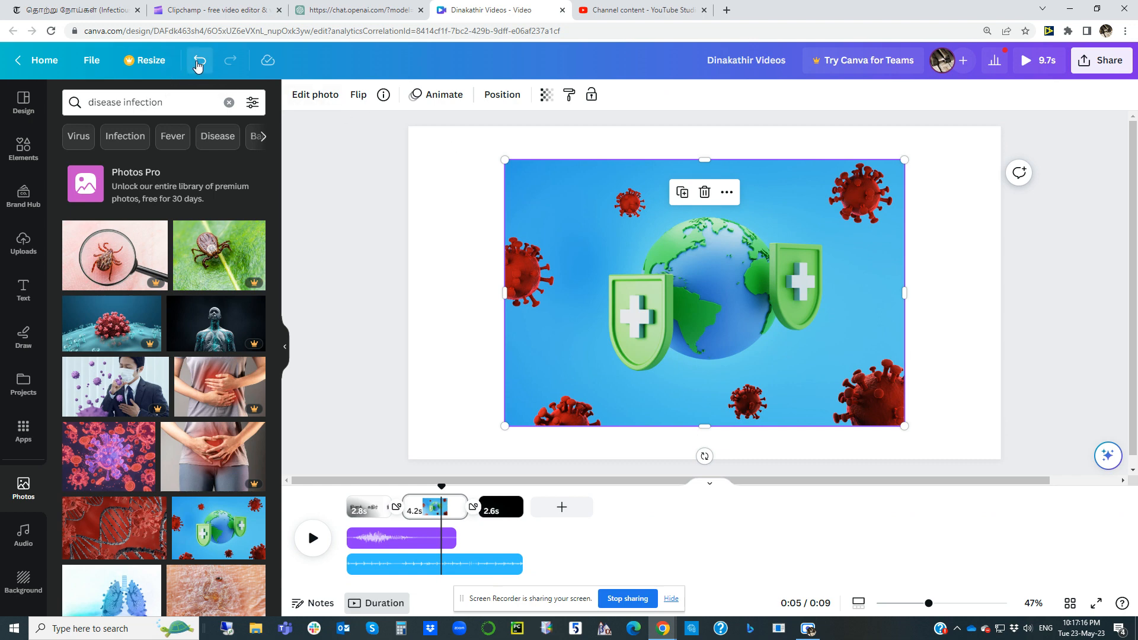
left_click(201, 62)
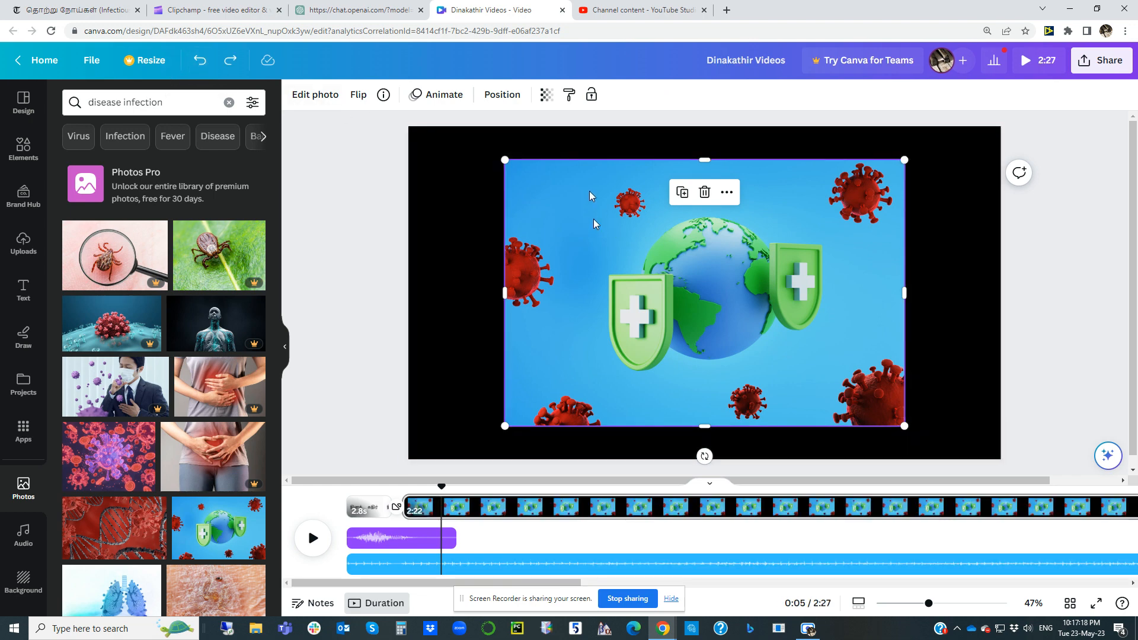
key("Delete")
Step: Detach the narration video from the background of the second page
left_click(553, 228)
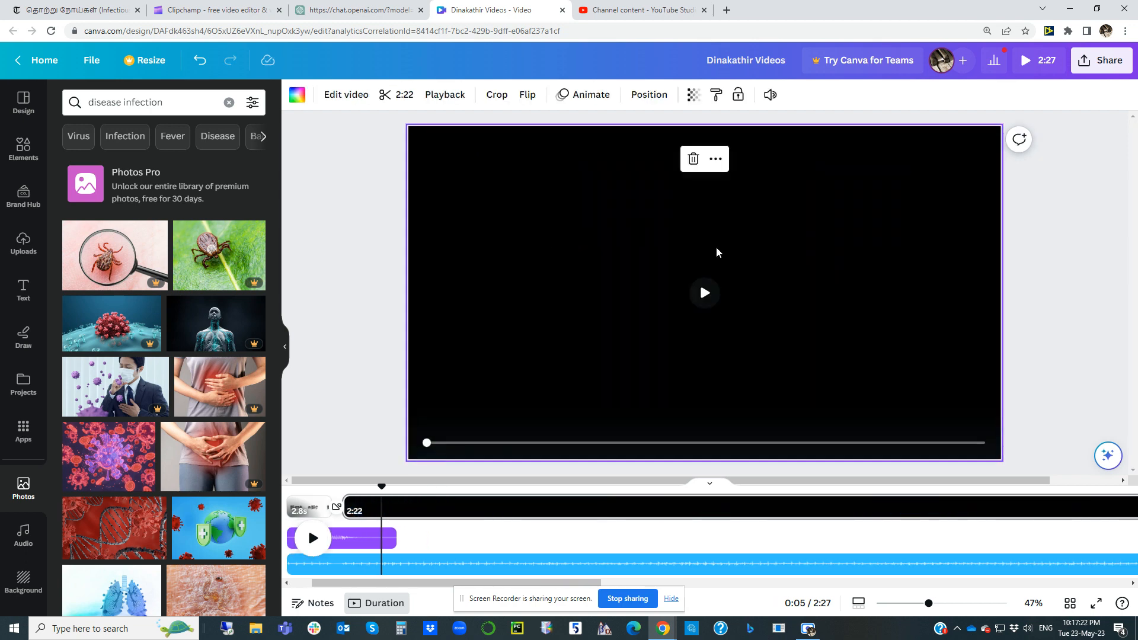
right_click(700, 319)
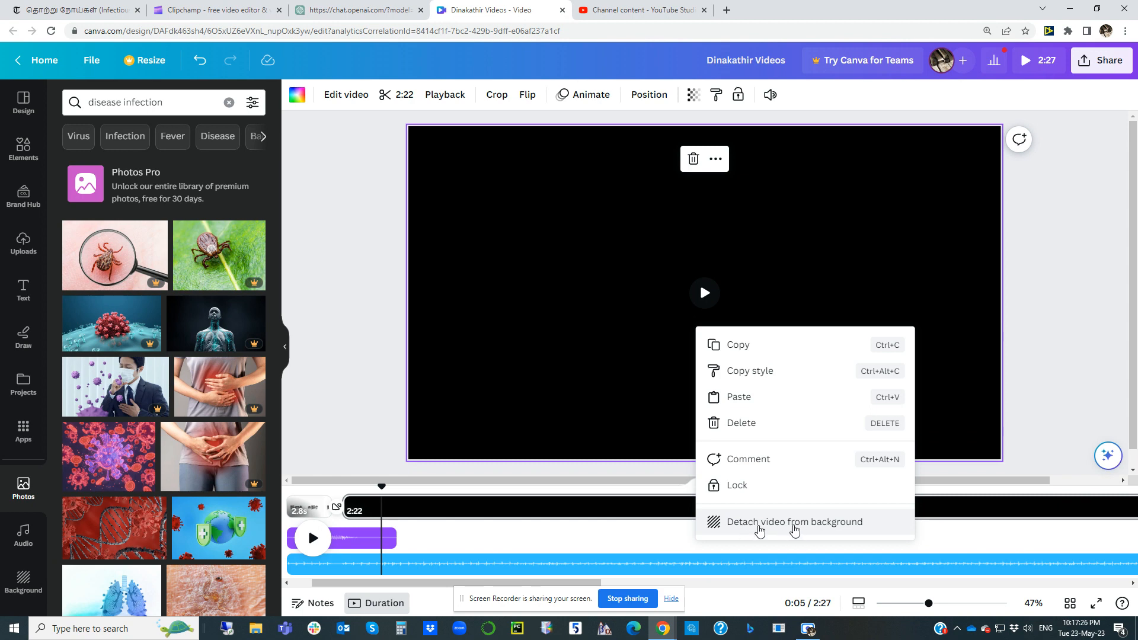
left_click(795, 525)
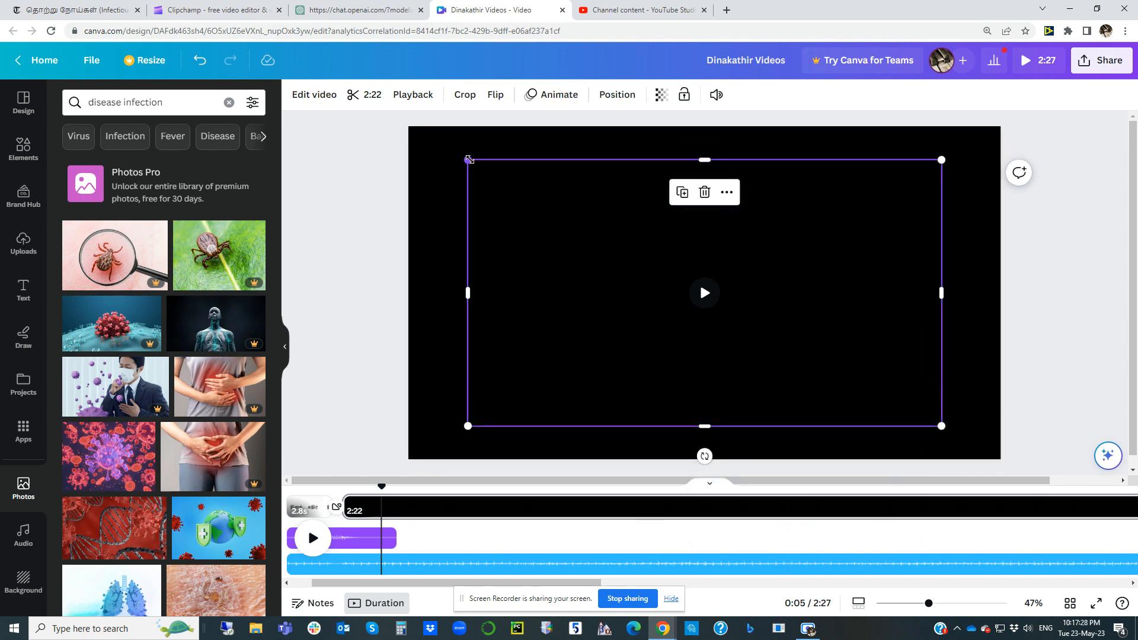
Step: Shrink the narration video into the page's lower-right corner, then add the globe photo with green shields, enlarged and centred on the page
left_click_drag(468, 159, 932, 433)
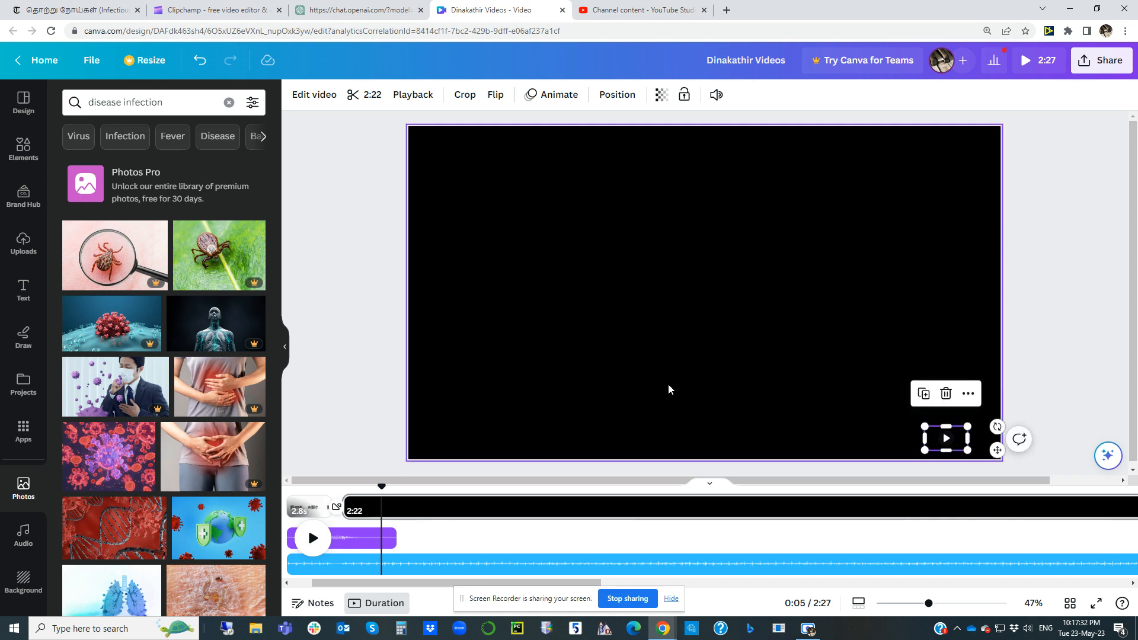
left_click(216, 537)
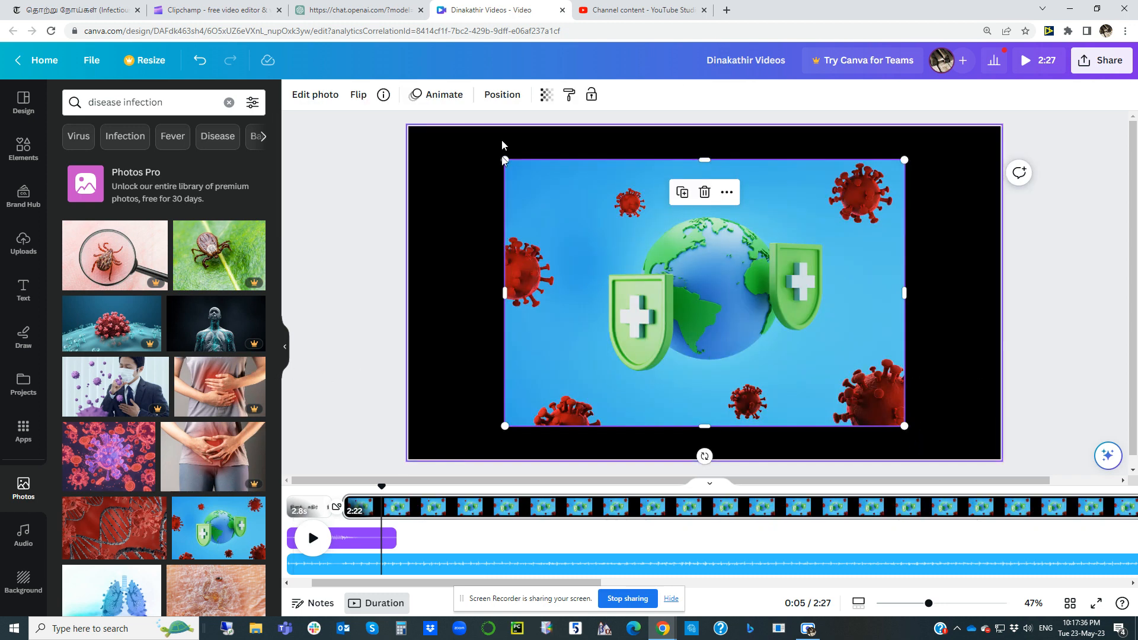
left_click_drag(503, 159, 458, 111)
left_click_drag(597, 232, 635, 251)
left_click_drag(636, 251, 621, 248)
left_click(981, 284)
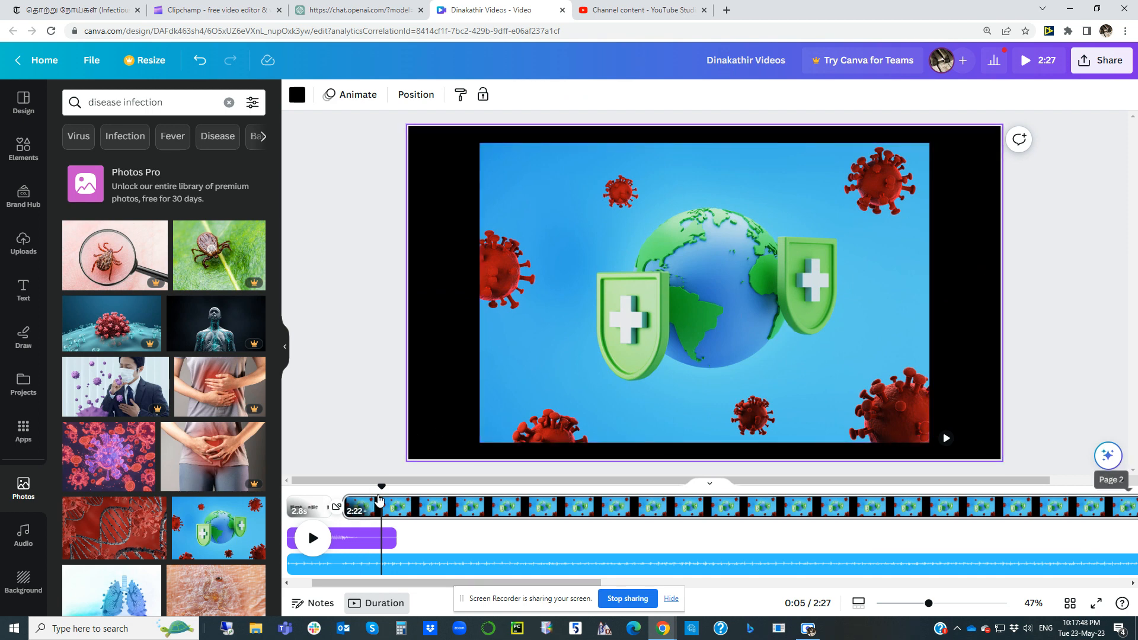
Step: Preview the video from the start through the transition into the globe photo, then return the playhead to the beginning
left_click_drag(383, 487, 308, 527)
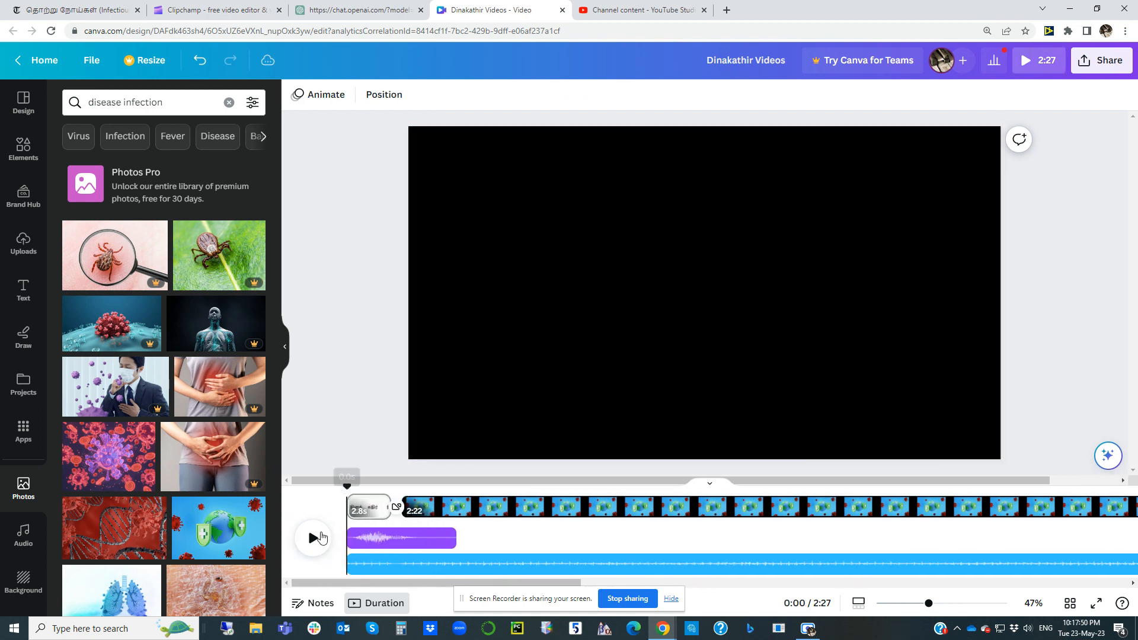
left_click(314, 539)
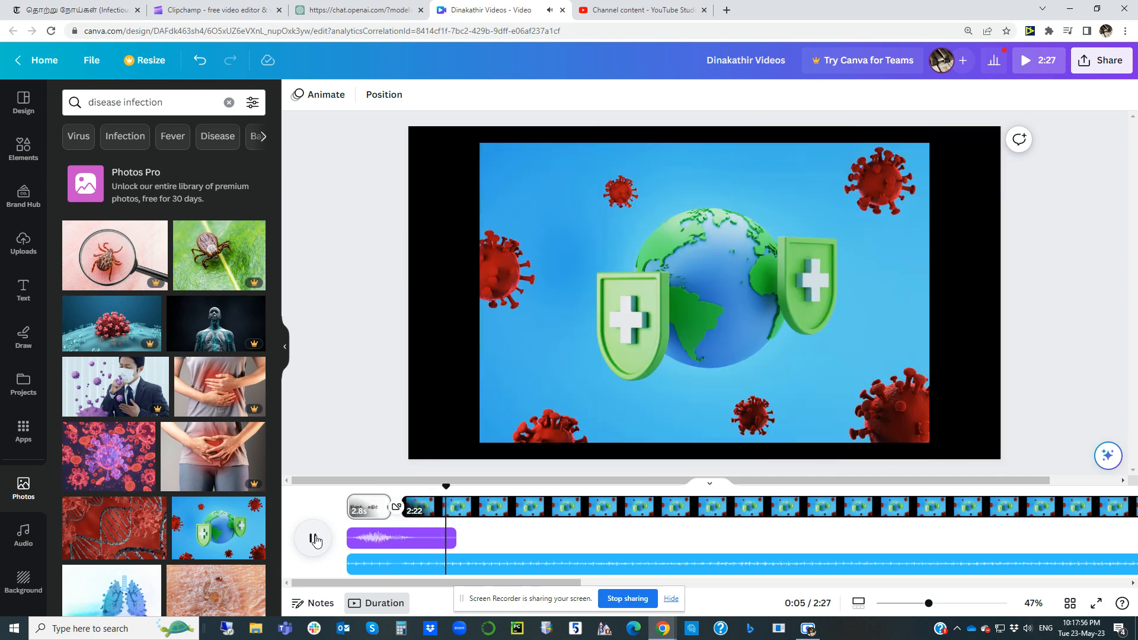
left_click(424, 511)
left_click_drag(389, 486, 347, 485)
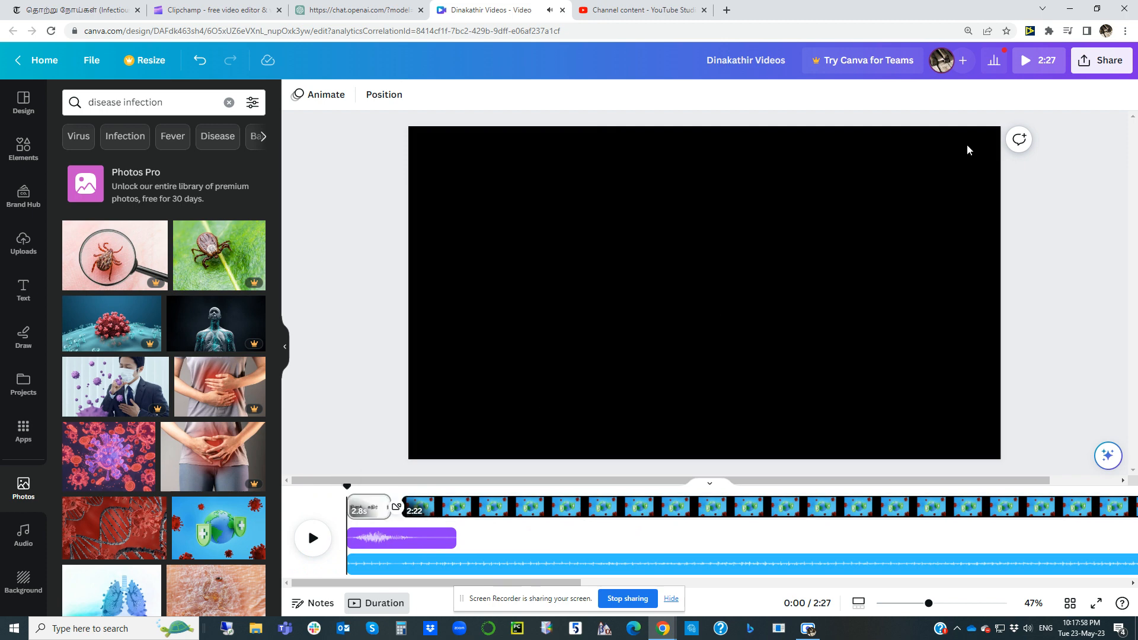
Step: Download all three pages of the design as an MP4 video
left_click(1106, 62)
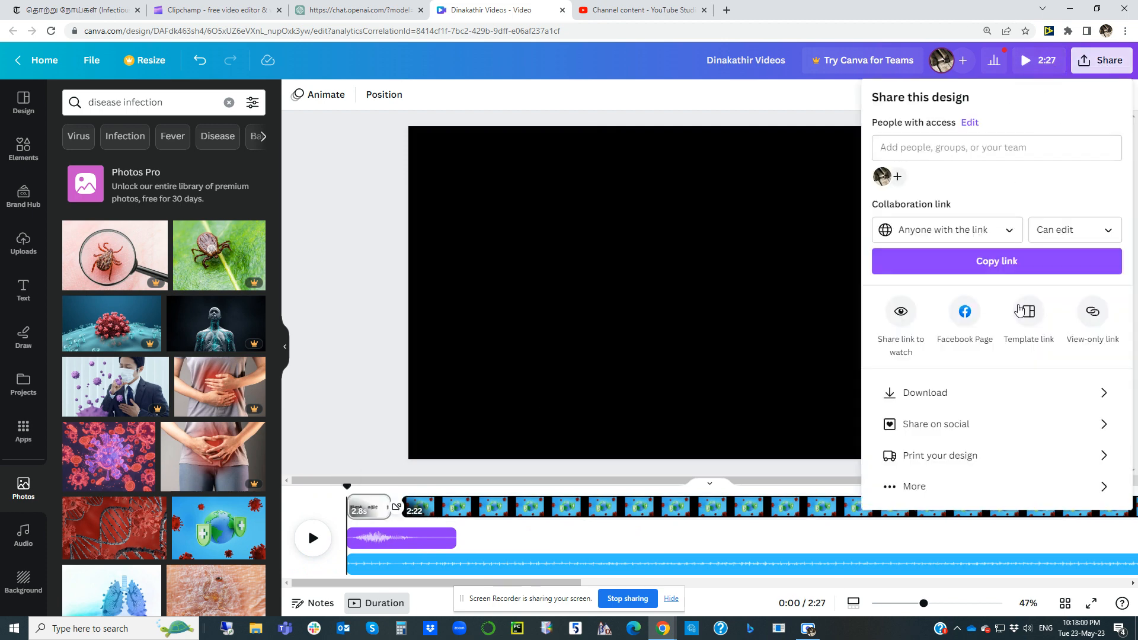
left_click(945, 396)
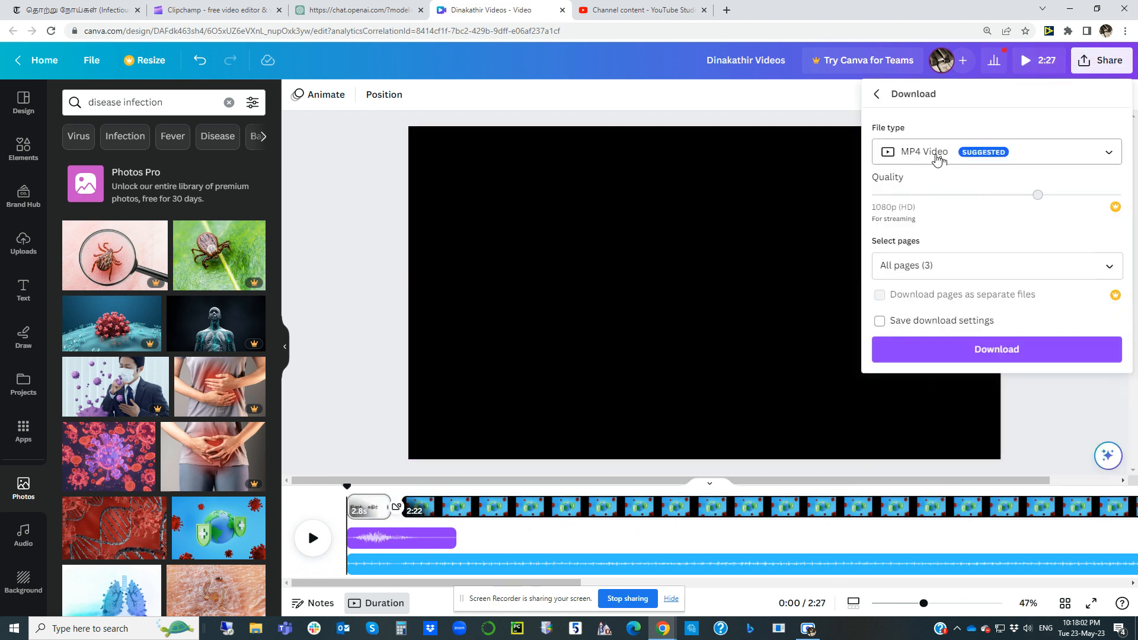
left_click(978, 353)
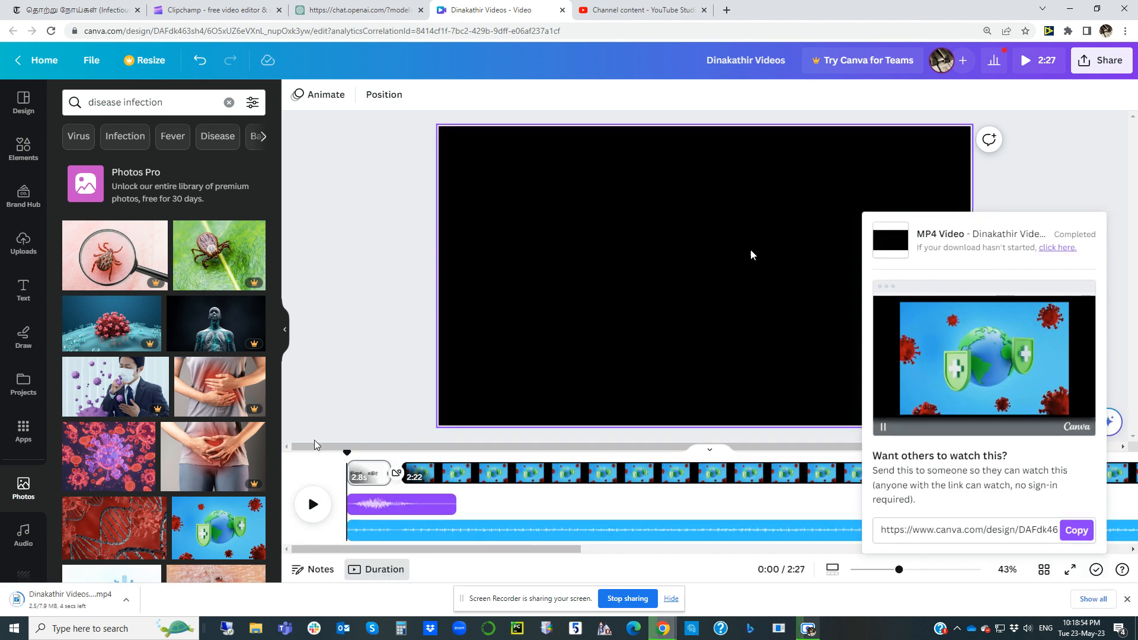
left_click(66, 602)
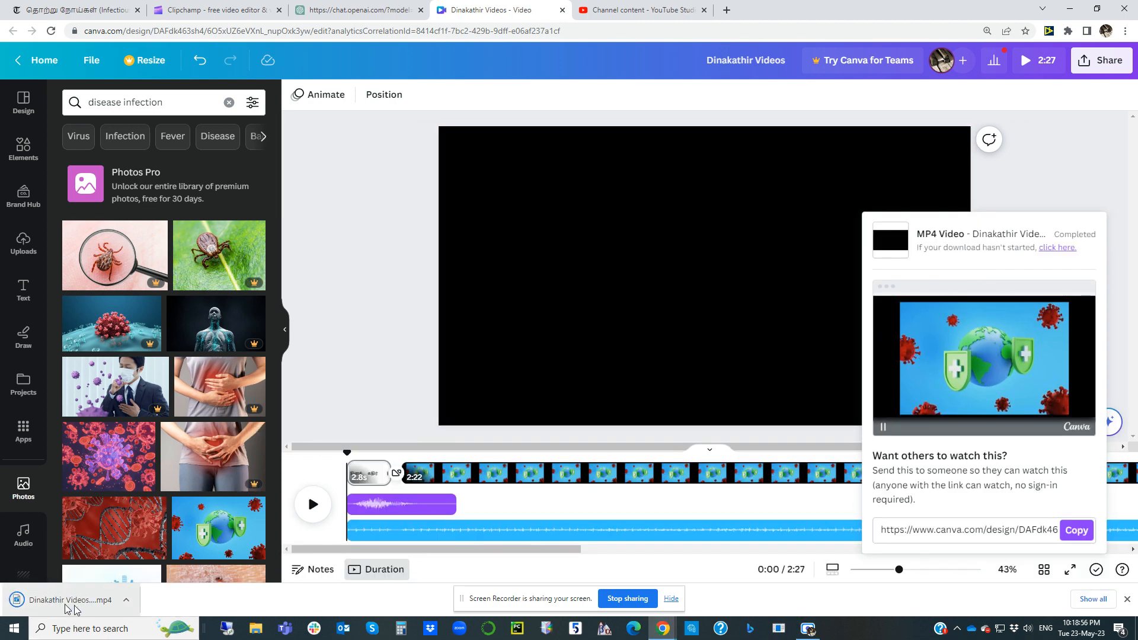
Step: Switch to YouTube Studio and upload Dinakathir Videos (4).mp4 from the Downloads folder
left_click(617, 10)
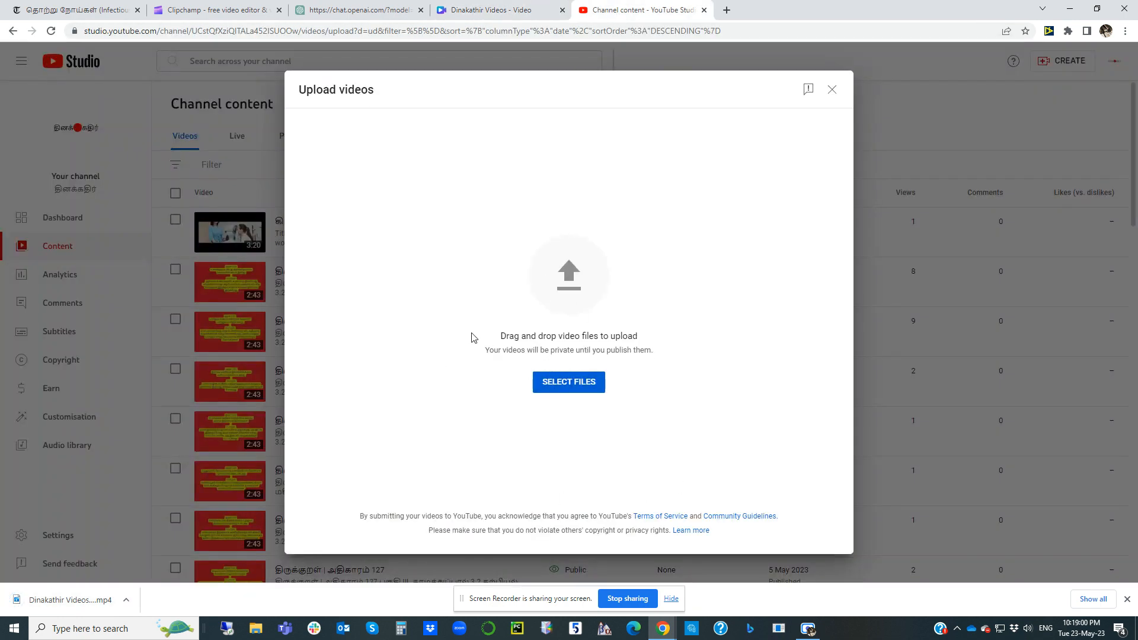
left_click(575, 382)
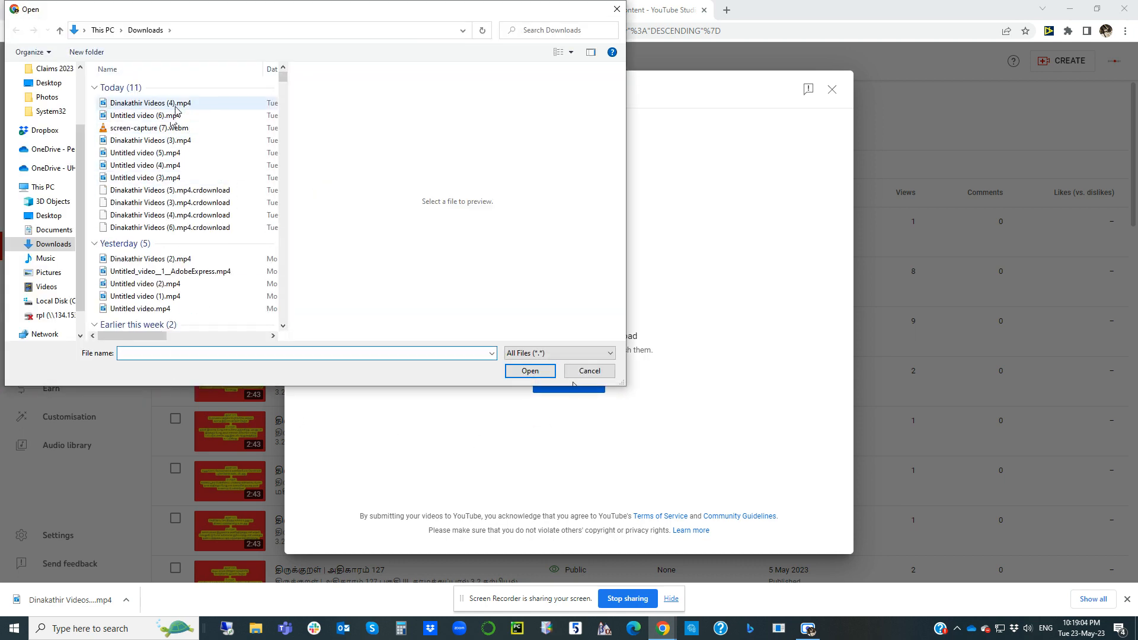
left_click(177, 105)
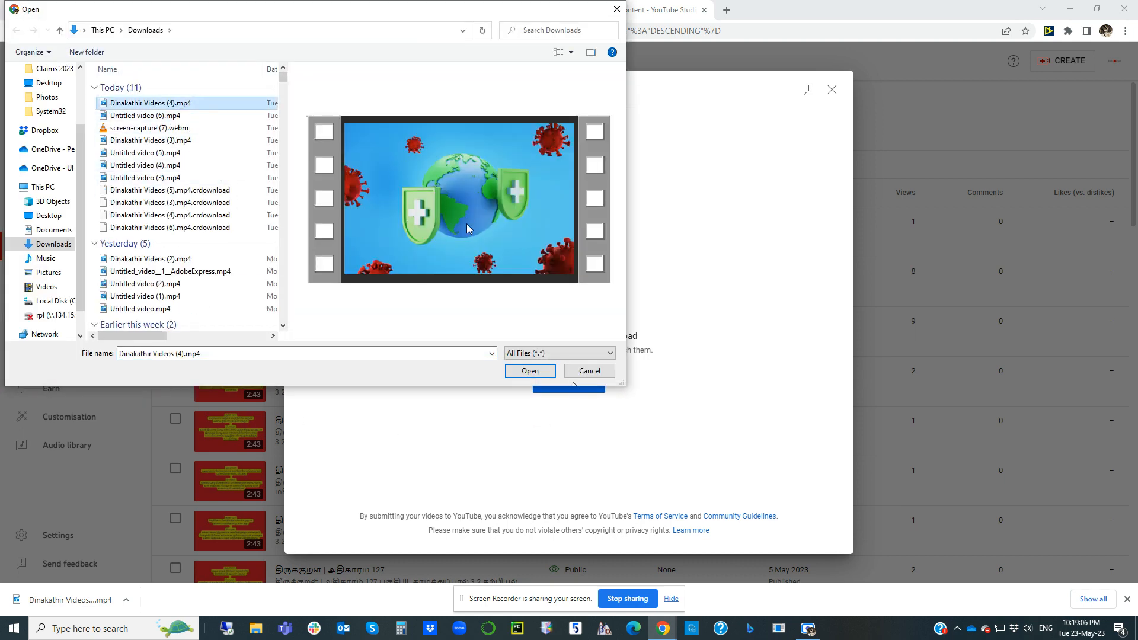
left_click(522, 371)
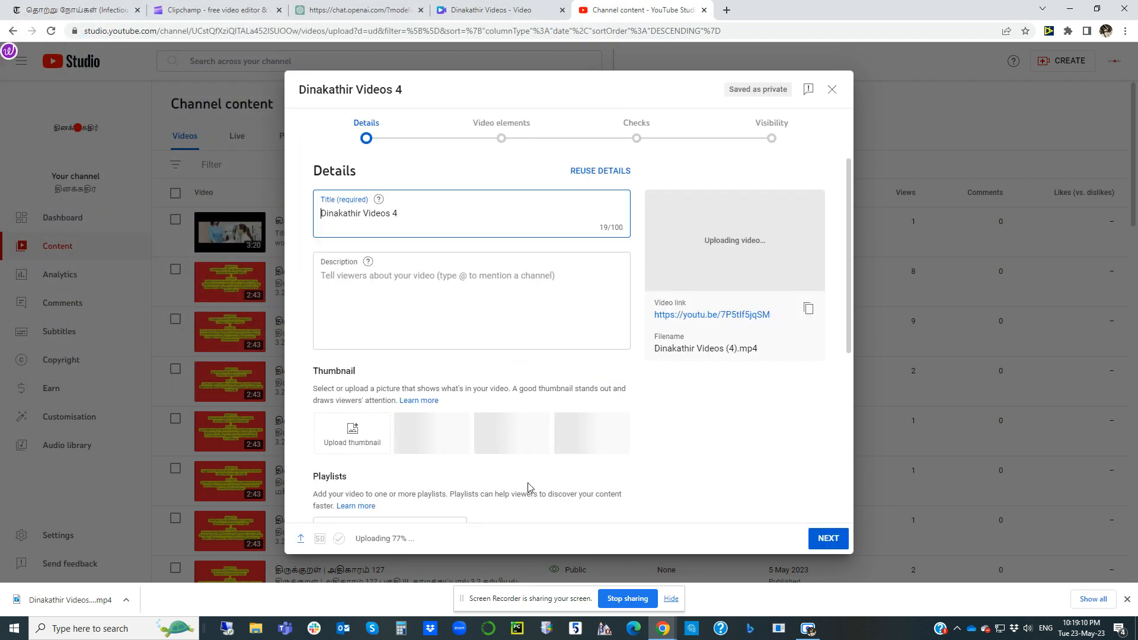
Step: Replace the YouTube title with the Tamil heading "தொற்று நோய்கள் என்றால் என்ன?" copied from the ChatGPT prompt
left_click(360, 10)
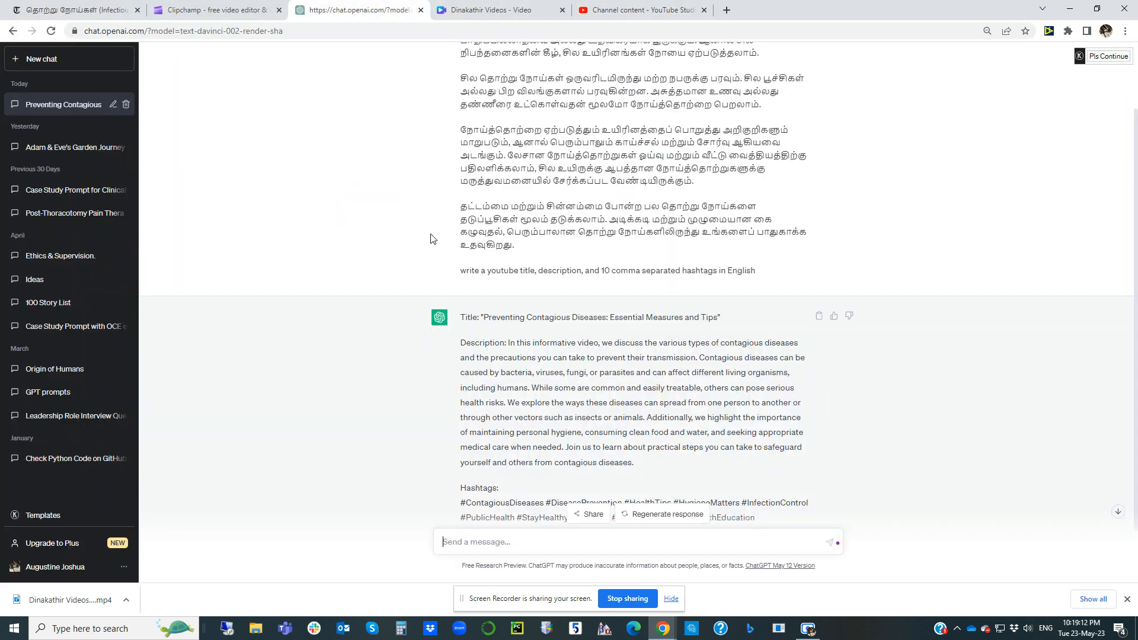
scroll(497, 215, "up", 2)
triple_click(485, 62)
key("ctrl+c")
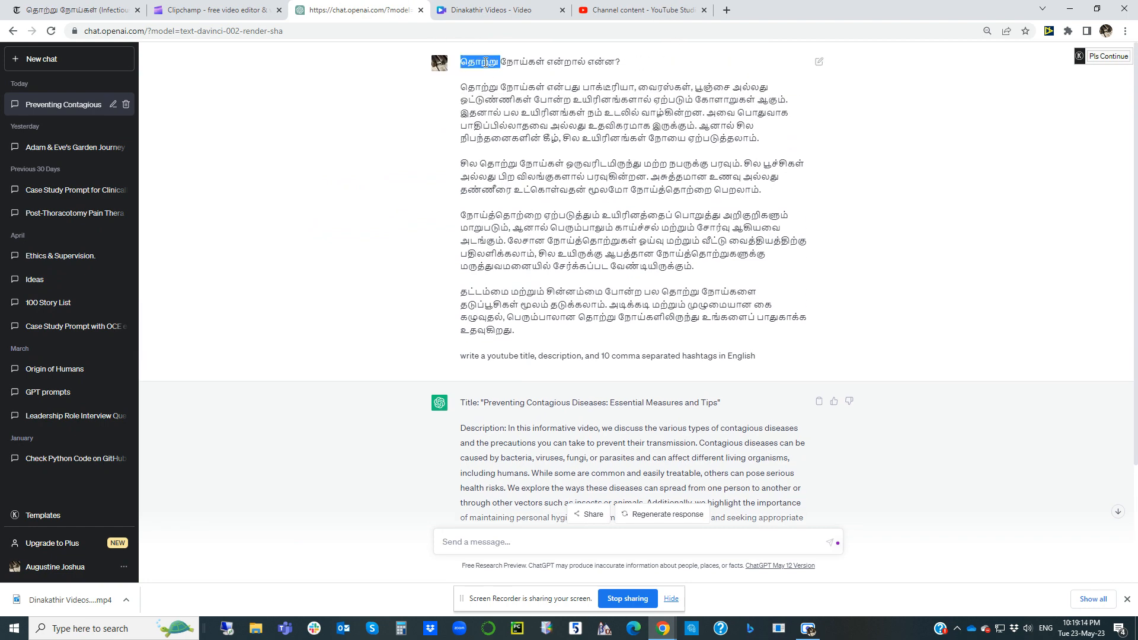
left_click(643, 10)
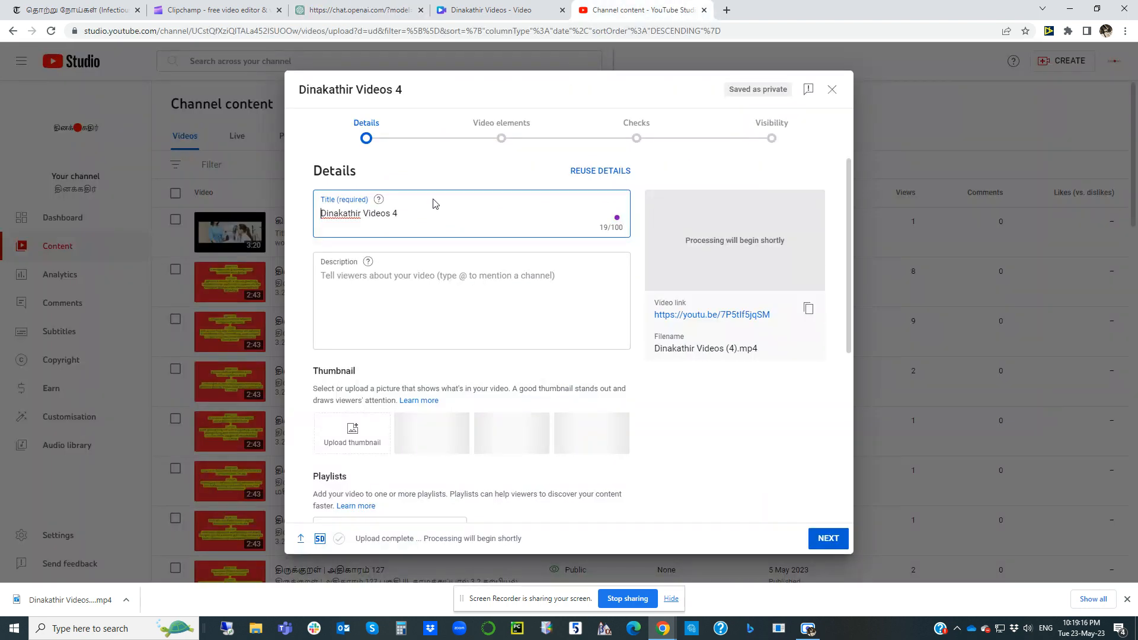
triple_click(447, 219)
key("ctrl+v")
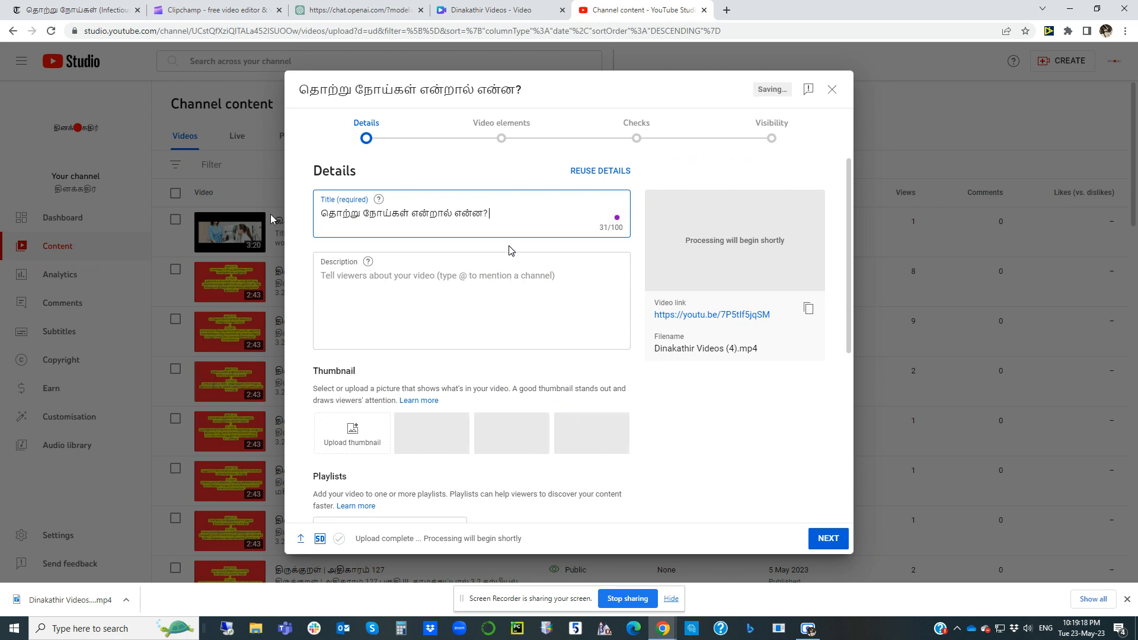
Step: Append "| Preventing Contagious Diseases: Essential Measures and Tips" to the YouTube title, copying the English title from ChatGPT
left_click(359, 10)
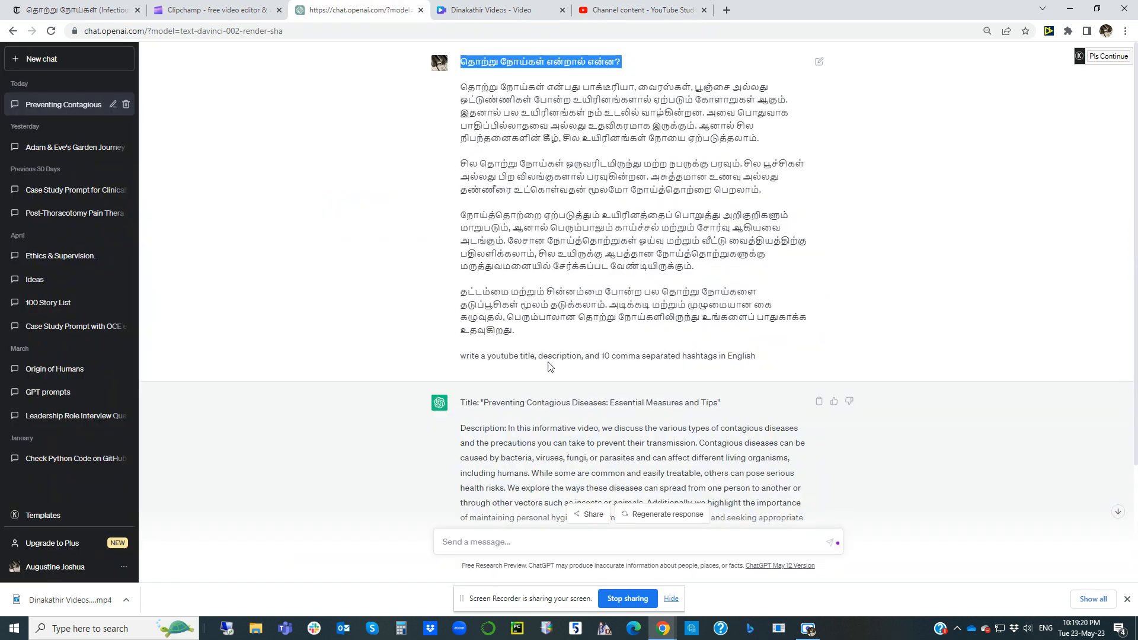
left_click_drag(483, 403, 719, 403)
key("ctrl+c")
left_click(643, 11)
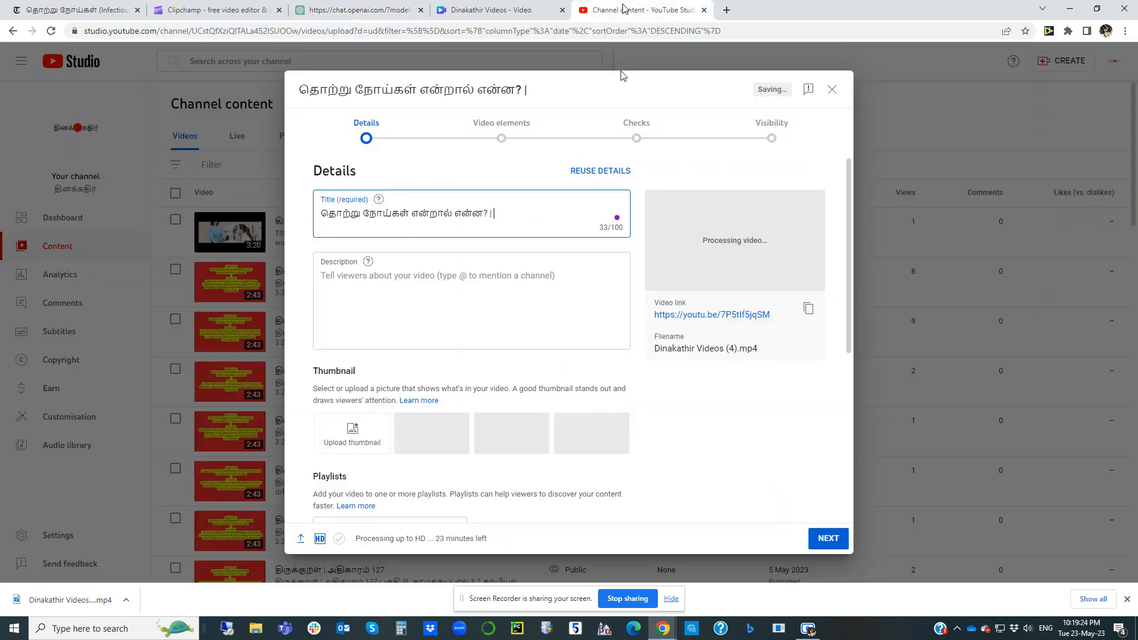
type("|")
key("ctrl+v")
Step: Copy ChatGPT's full response with title, description and hashtags into the YouTube video's description
left_click(359, 10)
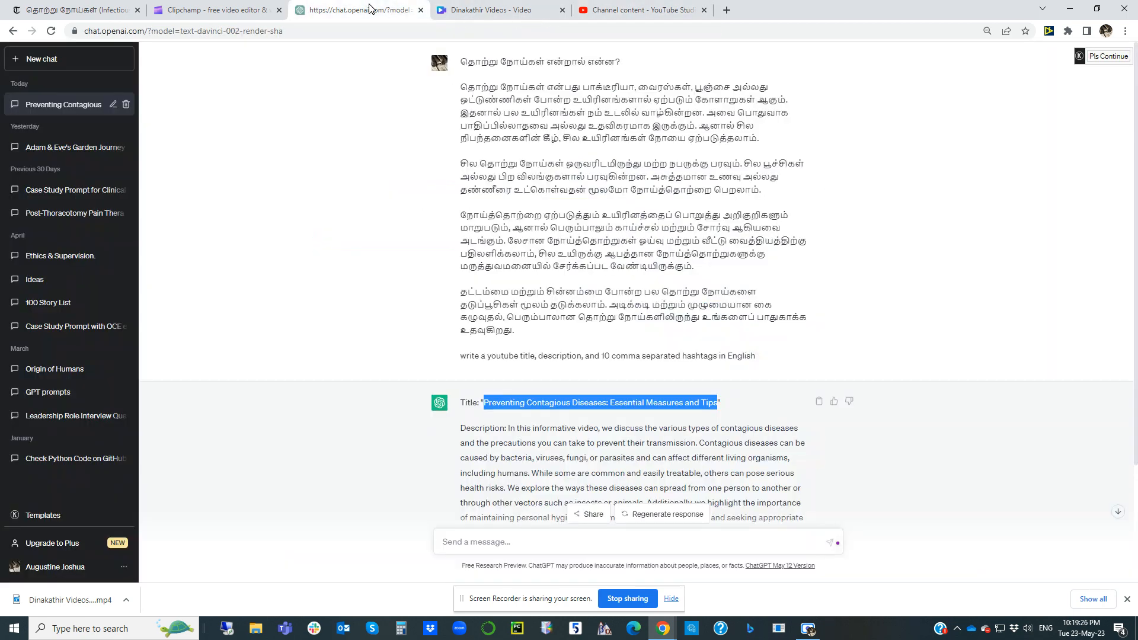
left_click_drag(463, 399, 767, 460)
key("ctrl+c")
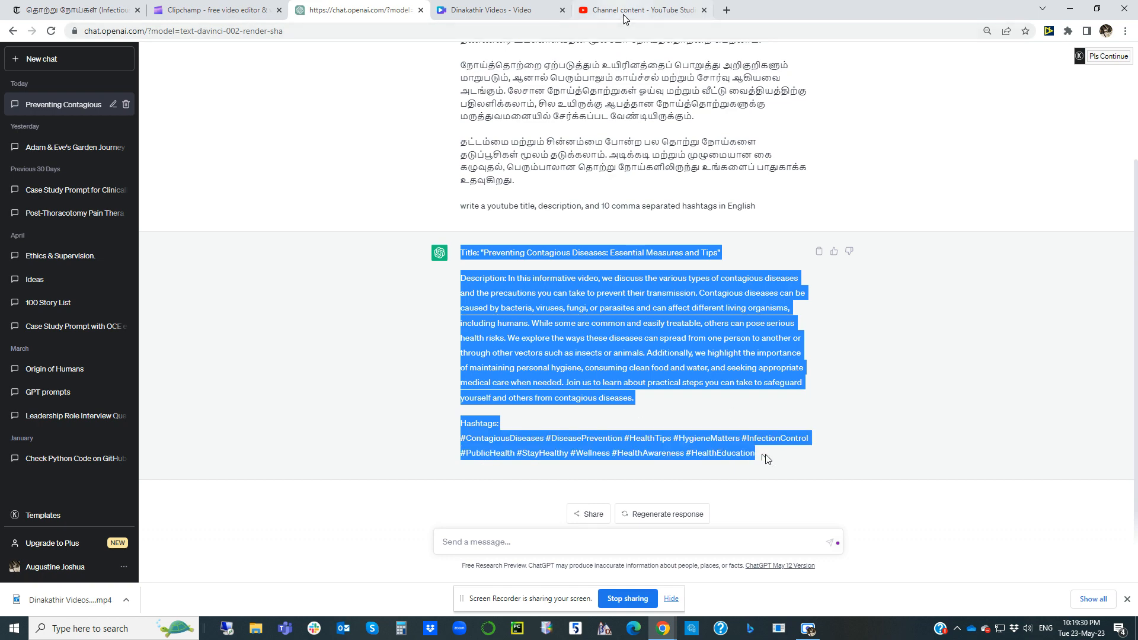
left_click(644, 10)
left_click(417, 310)
key("ctrl+v")
Step: Add the video to the Health playlist and set its audience to "No, it's not 'Made for Kids'"
scroll(417, 310, "down", 4)
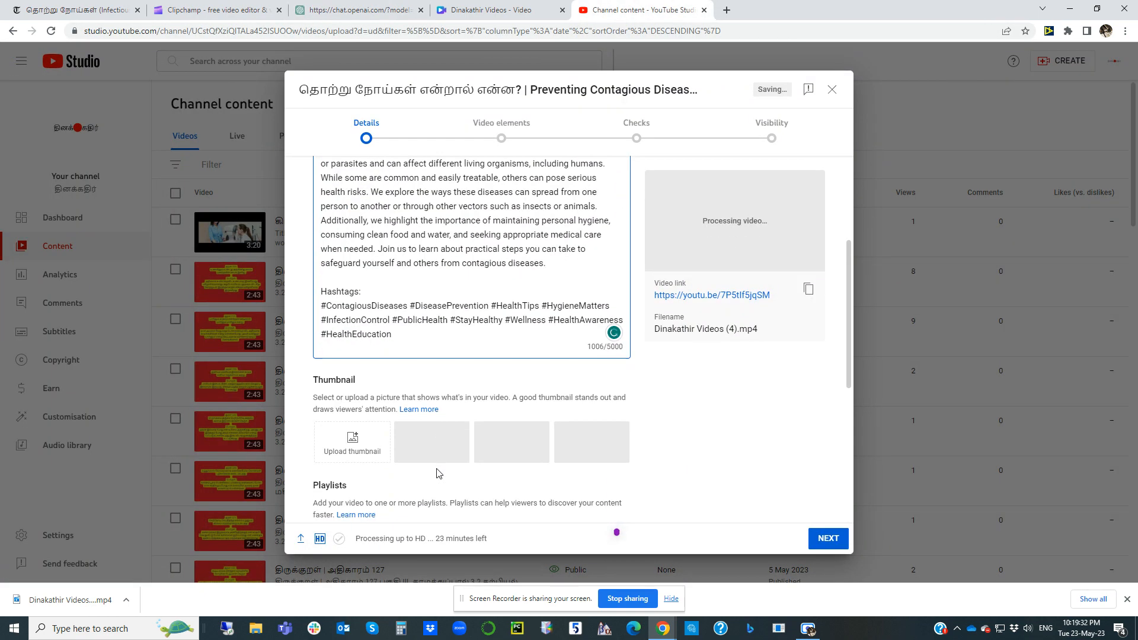
scroll(380, 439, "down", 3)
left_click(389, 343)
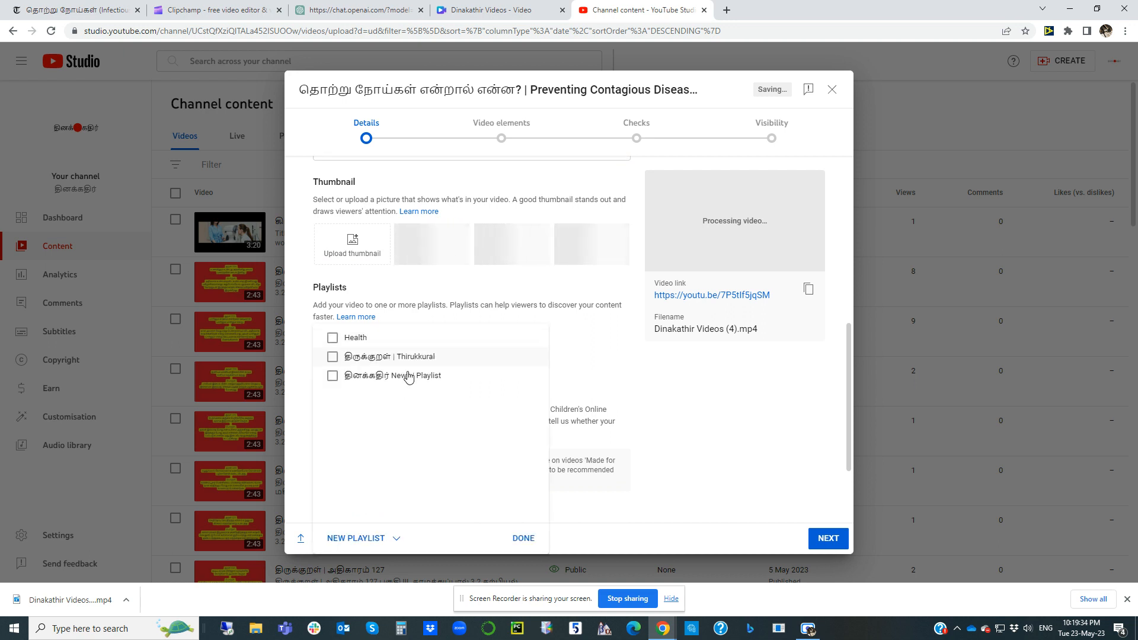
left_click(347, 339)
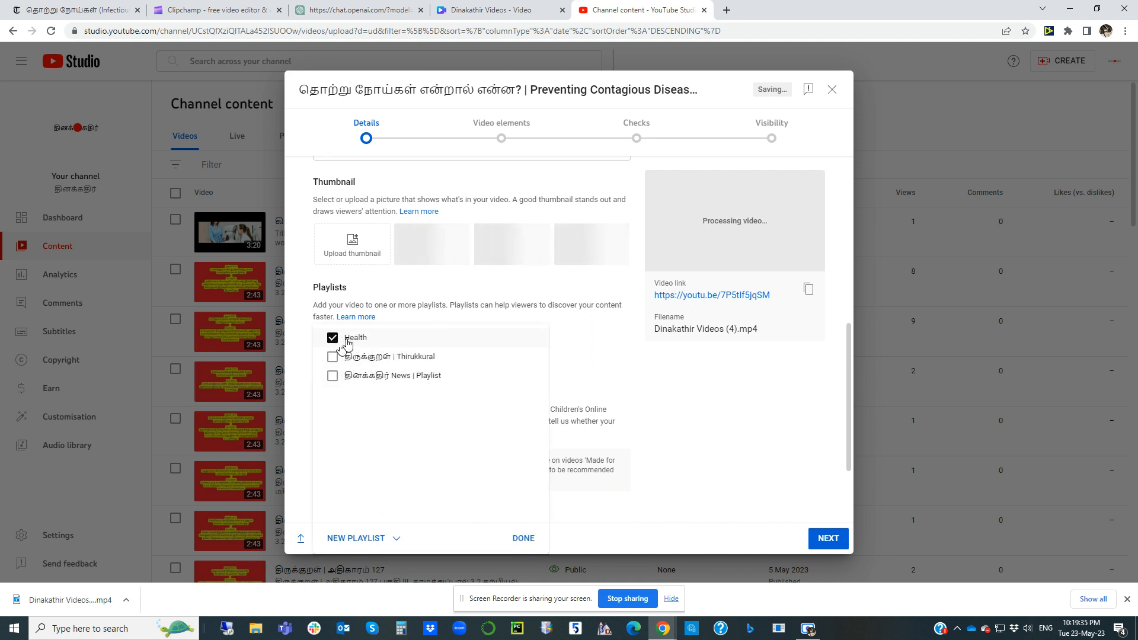
left_click(524, 538)
scroll(600, 440, "down", 2)
left_click(340, 413)
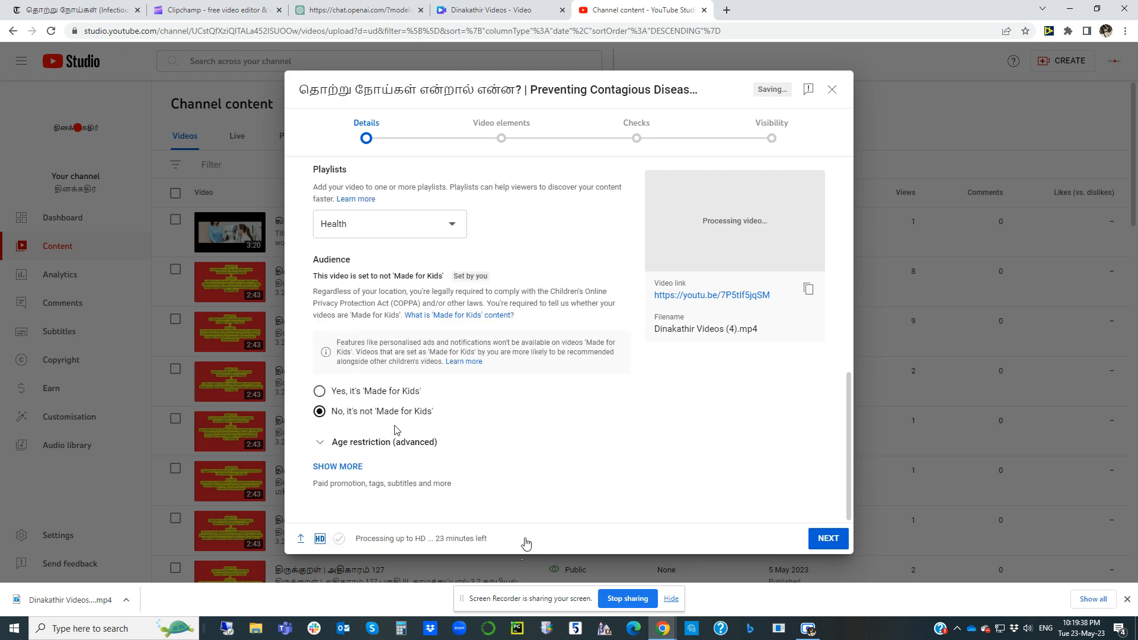
Step: Skip the video elements and checks, publish the video with Public visibility, and dismiss the processing notice
left_click(838, 540)
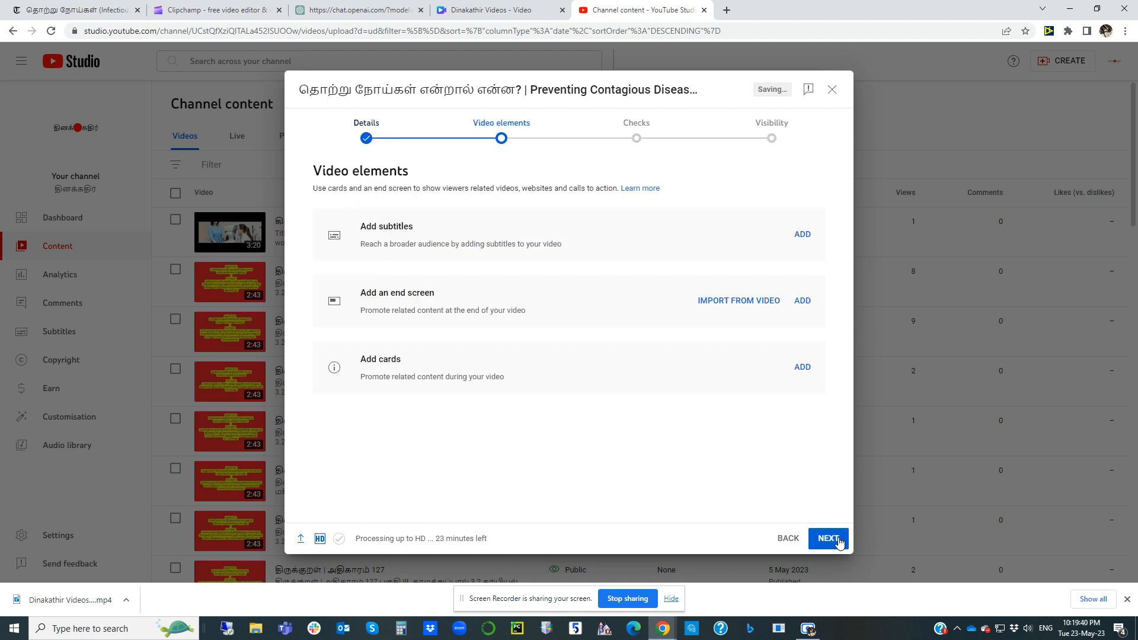
left_click(829, 541)
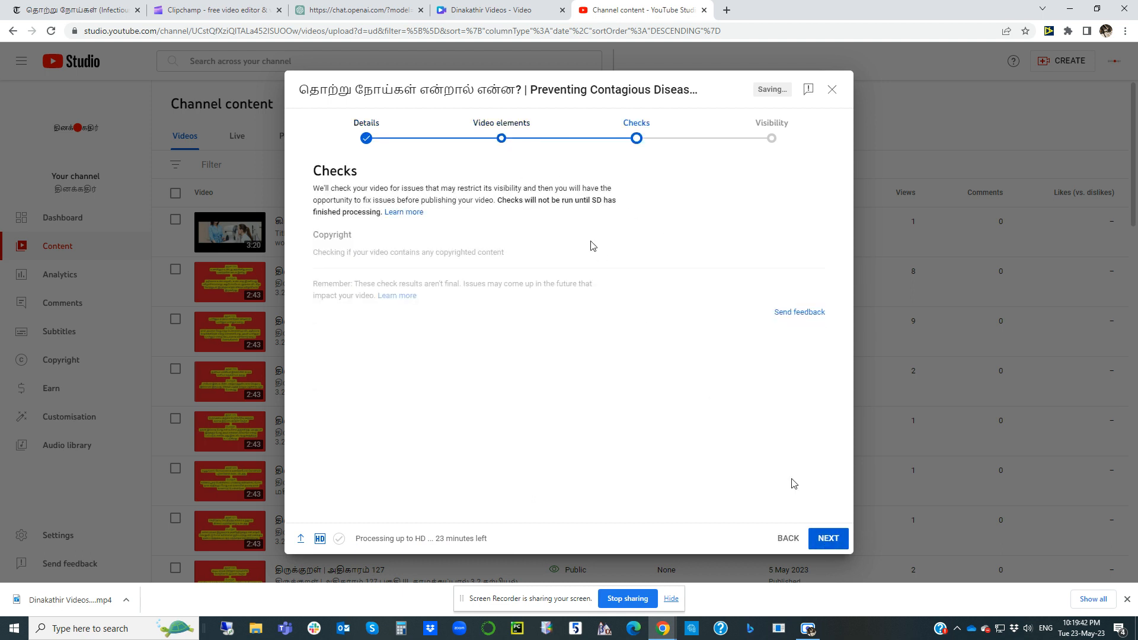
left_click(826, 540)
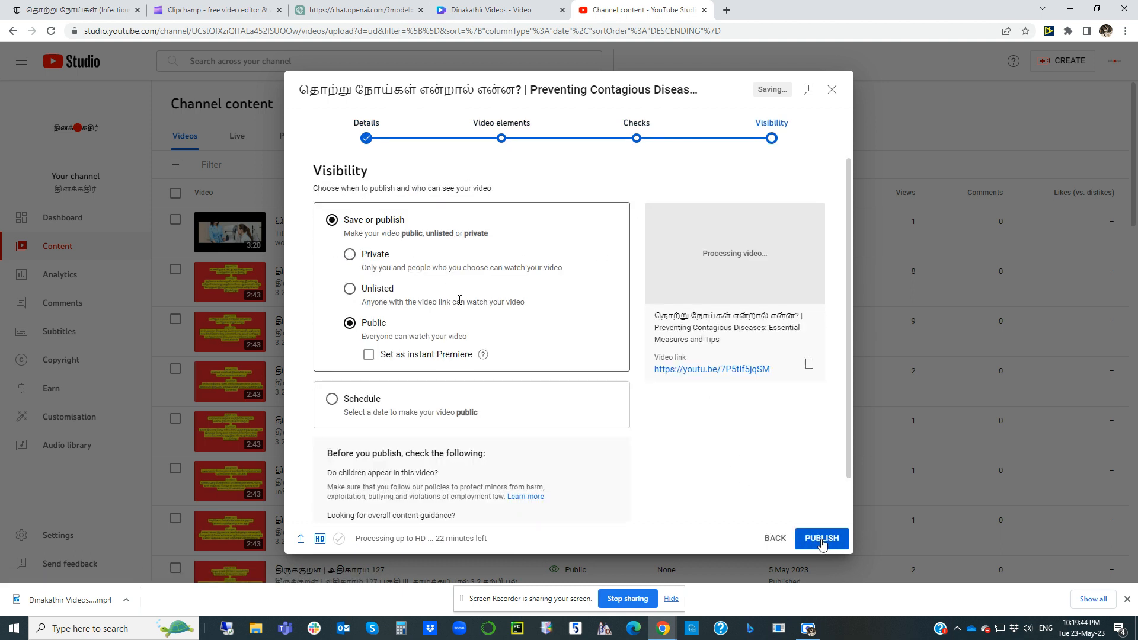
left_click(354, 325)
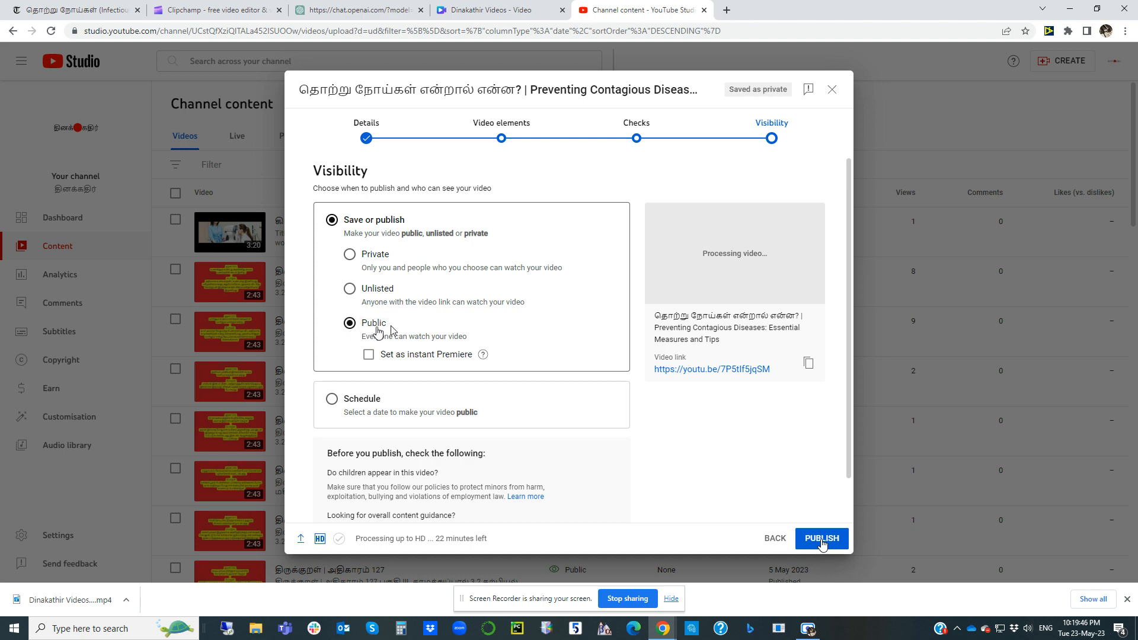
scroll(382, 333, "down", 1)
left_click(822, 538)
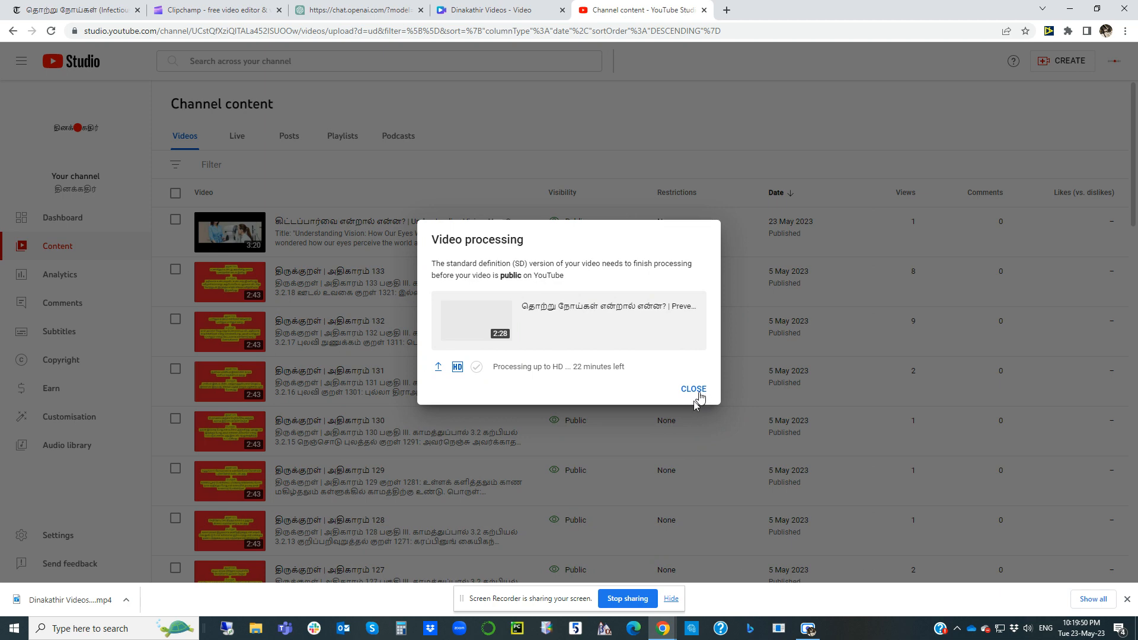
left_click(695, 391)
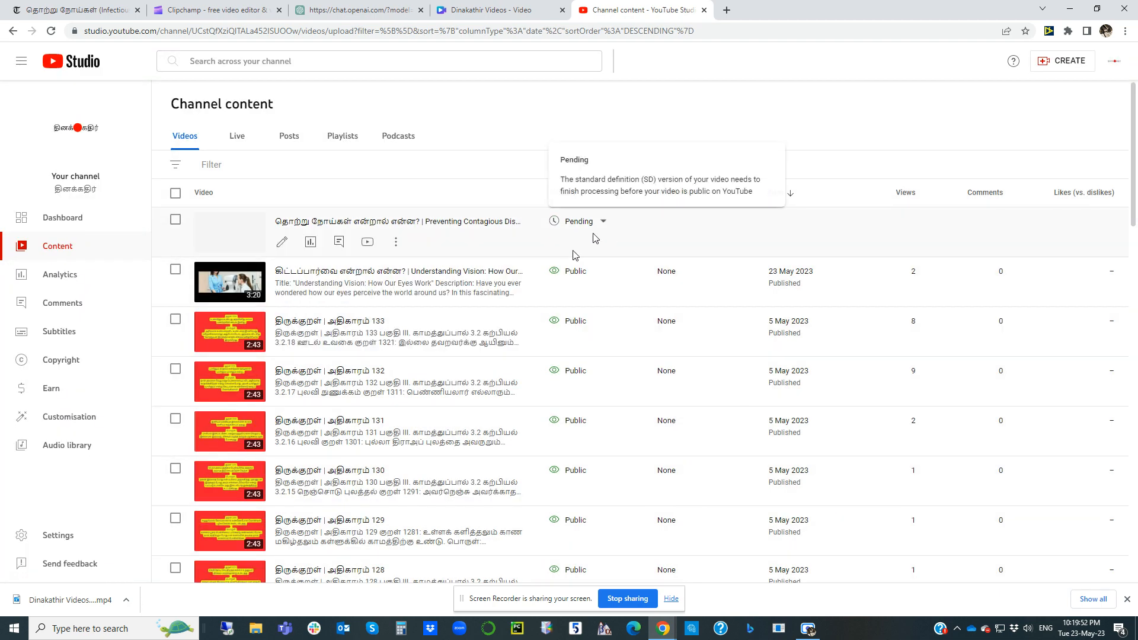